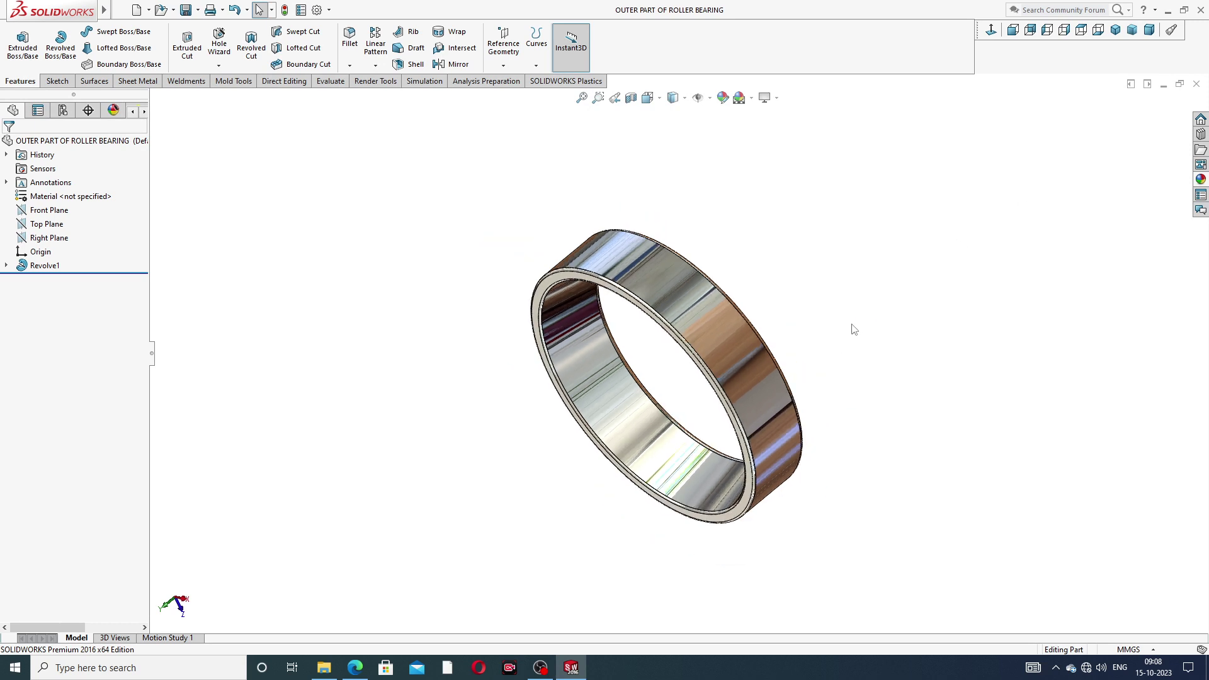
Step: Close the finished ring and start a new part with the Plain White scene
left_click(1196, 85)
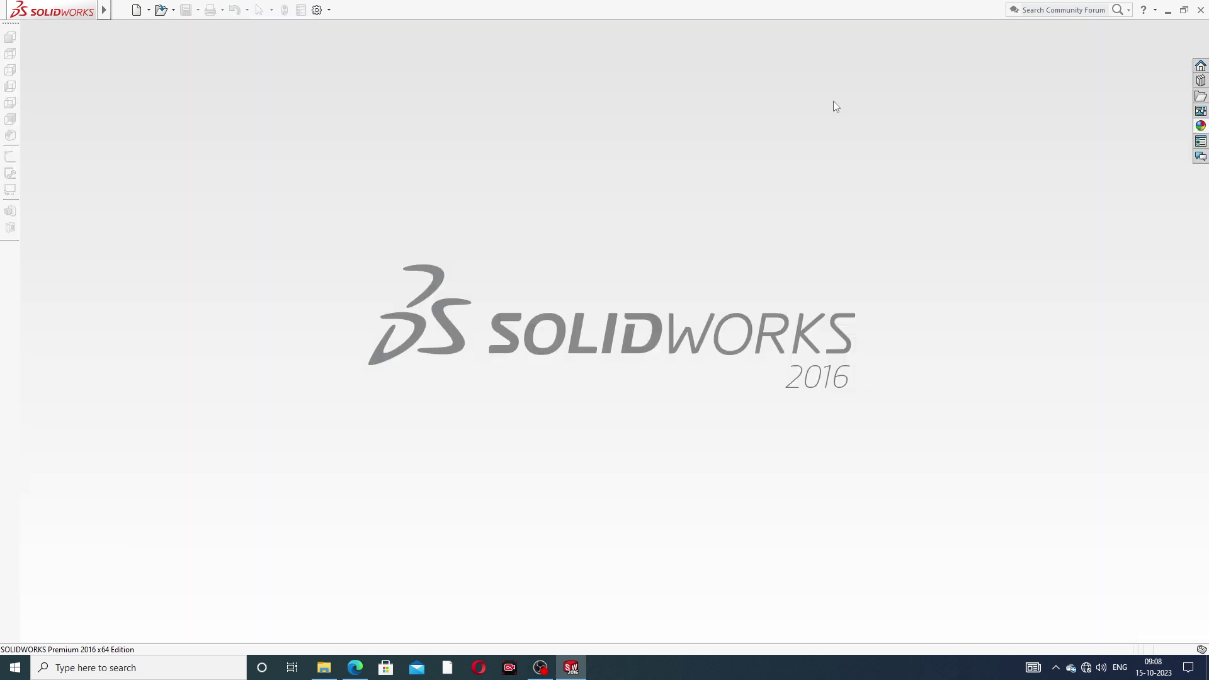
left_click(138, 14)
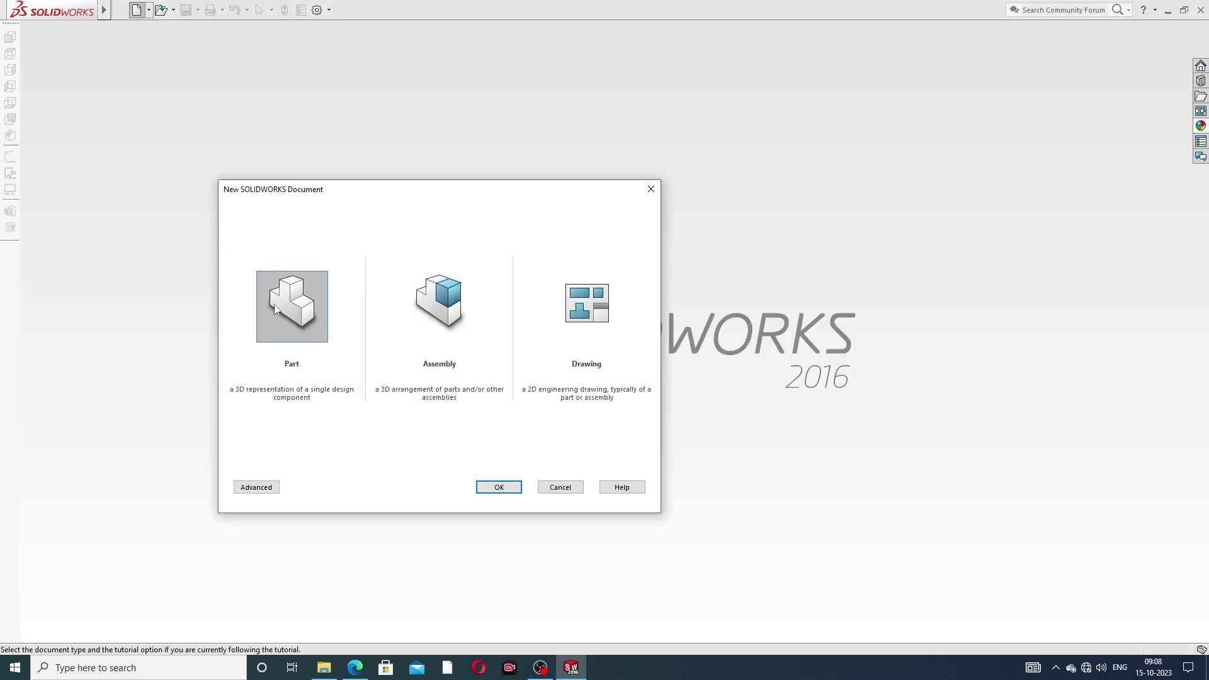
left_click(510, 489)
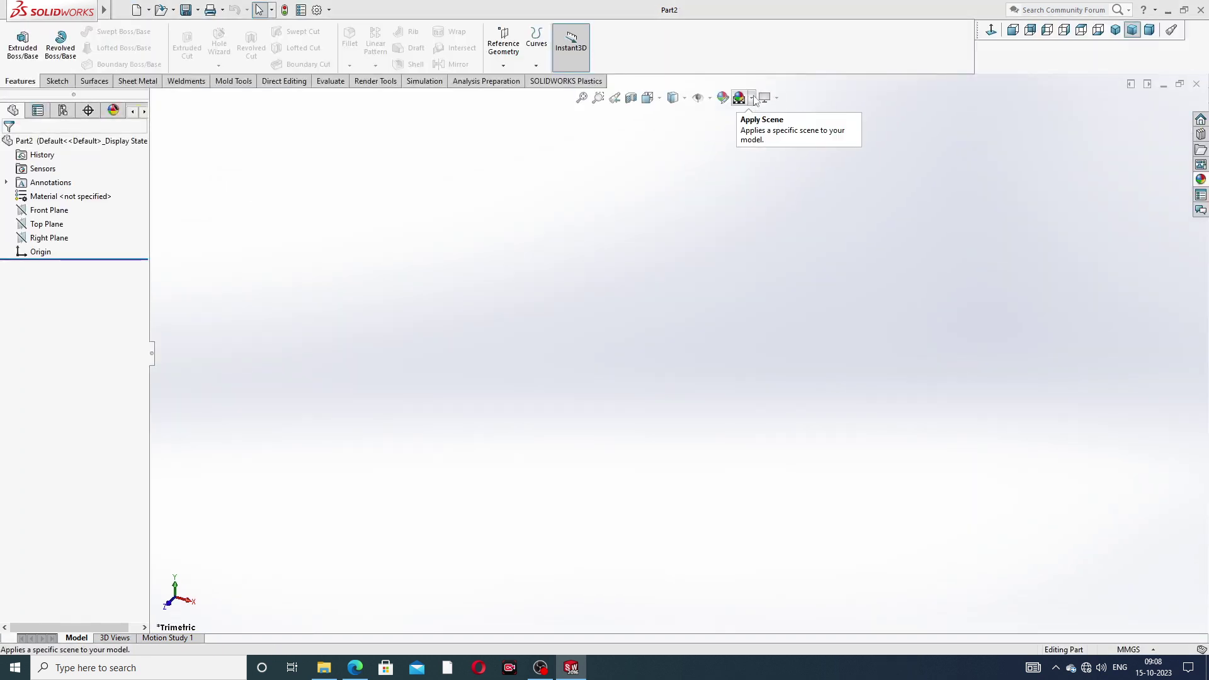
left_click(753, 98)
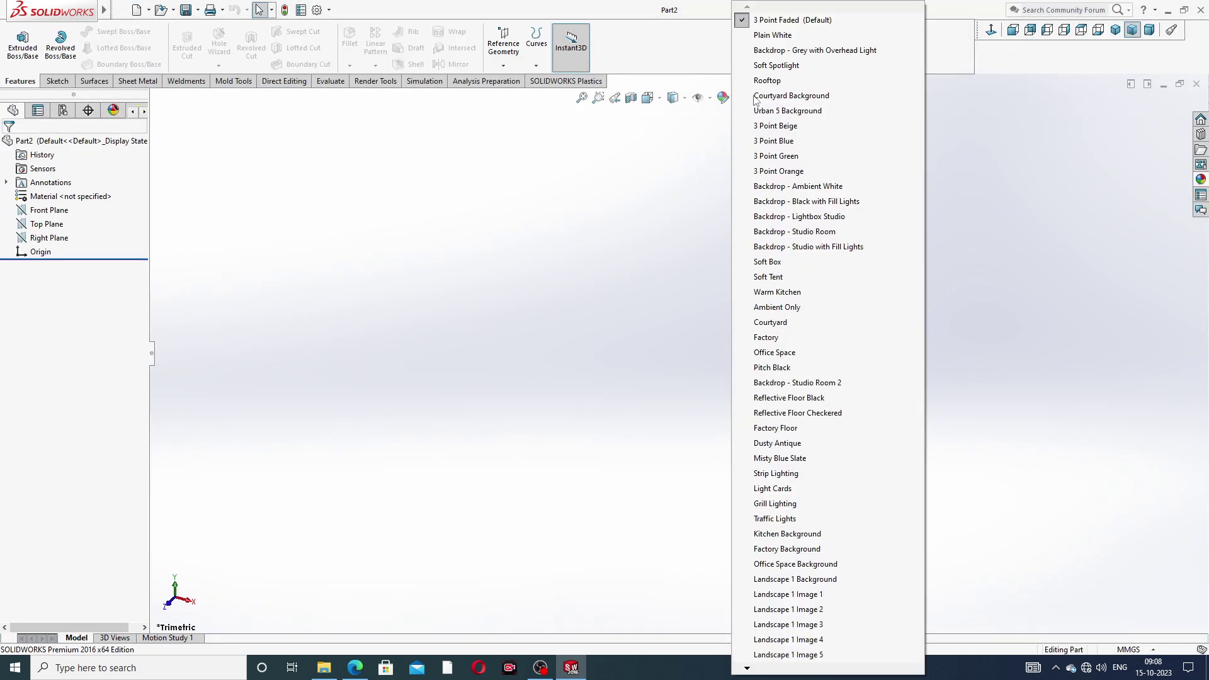
left_click(772, 39)
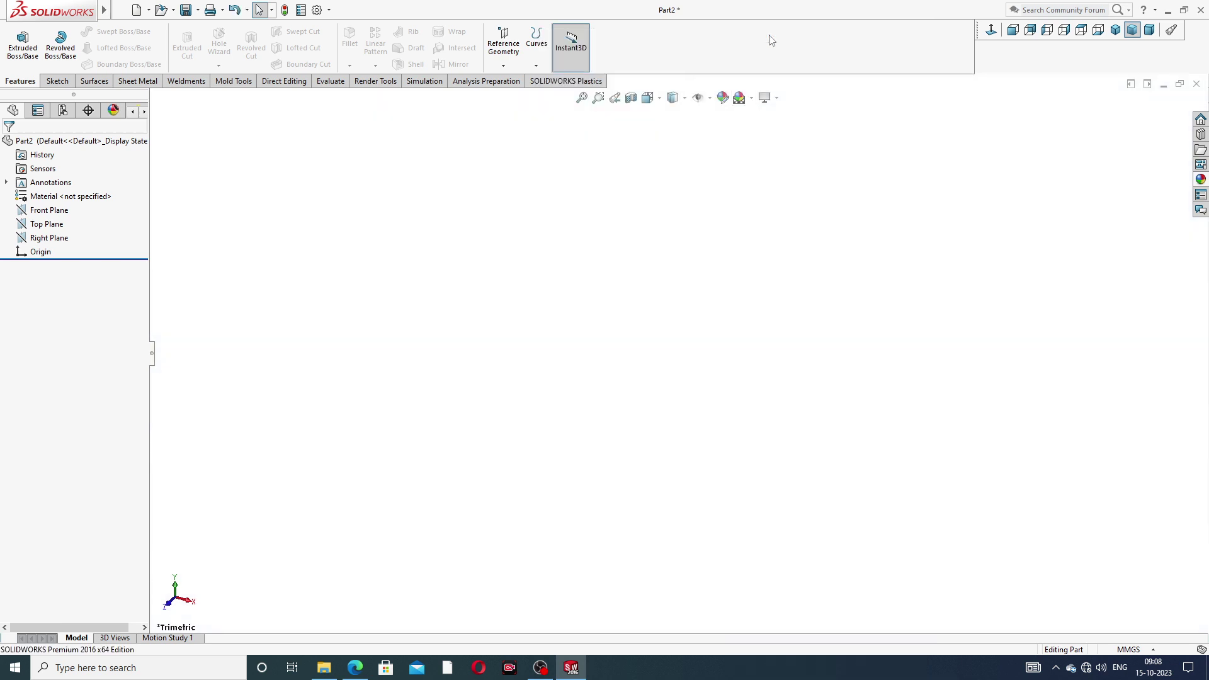
Step: Set shaded and wireframe image quality to maximum in Document Properties
left_click(317, 10)
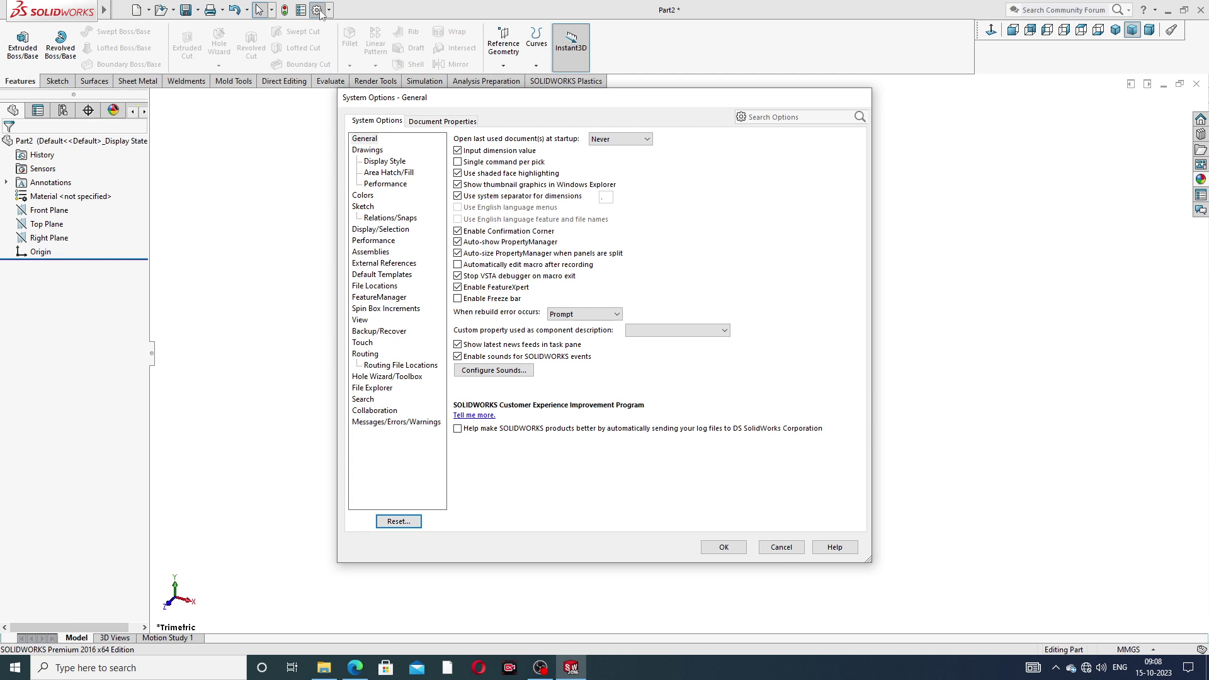
left_click(451, 123)
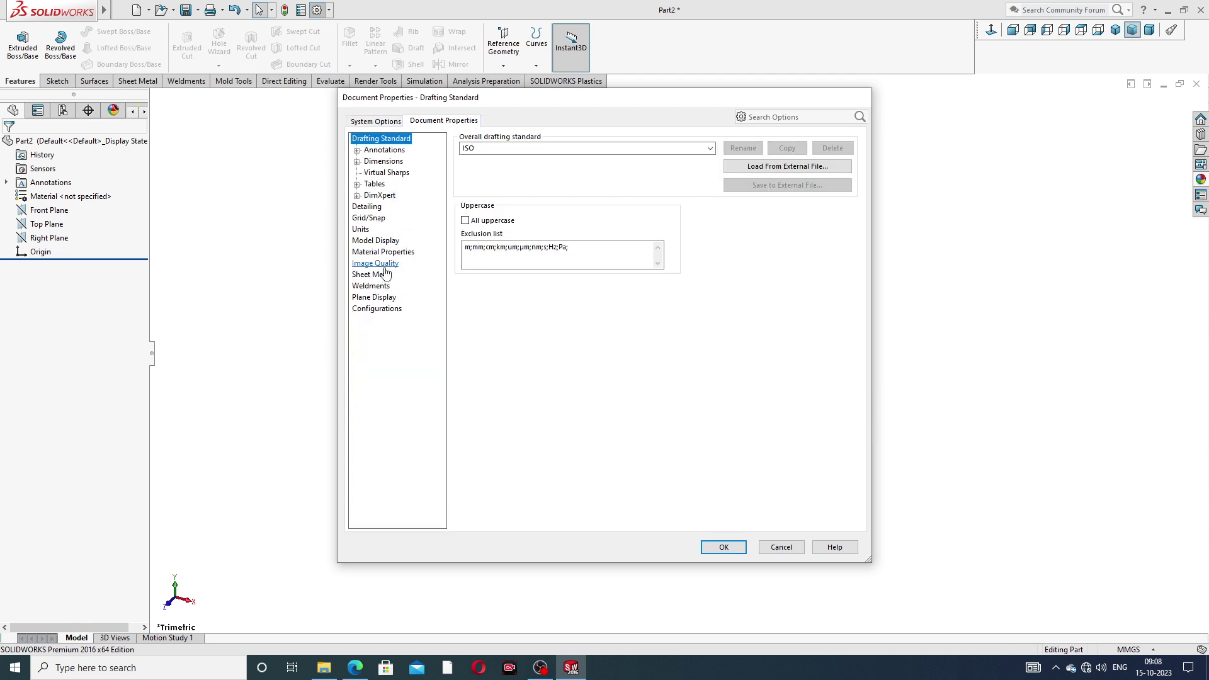
left_click(381, 264)
left_click_drag(570, 158, 694, 158)
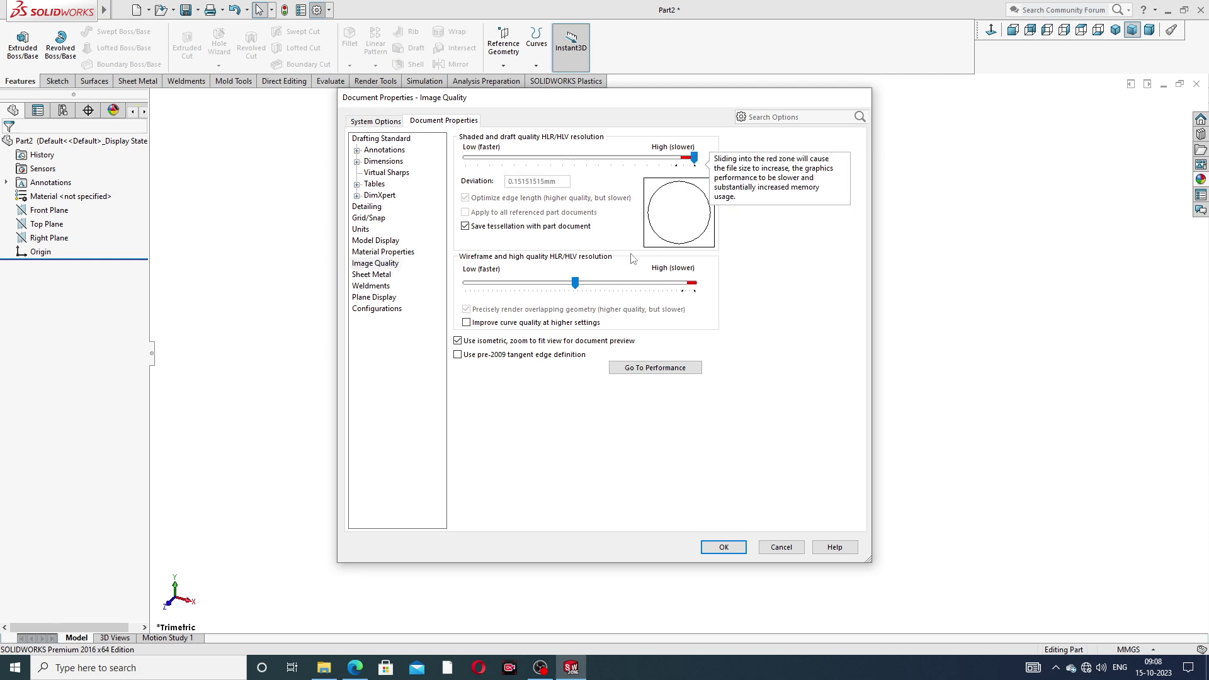
left_click_drag(575, 283, 736, 285)
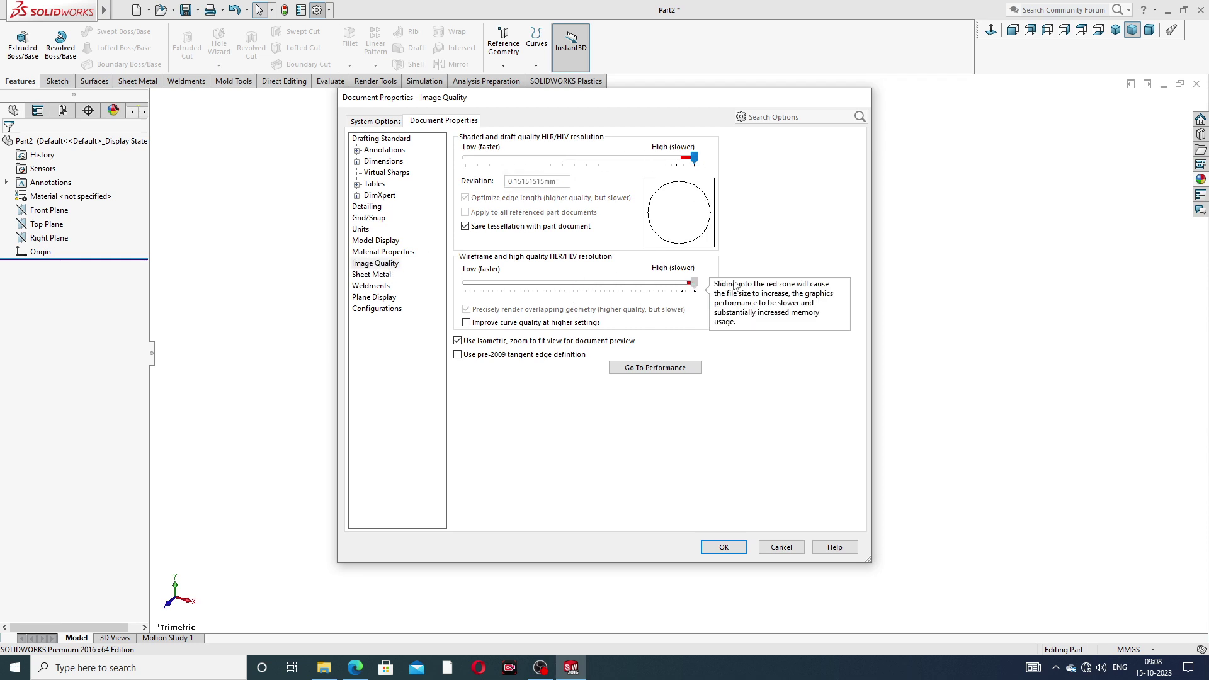
left_click(724, 548)
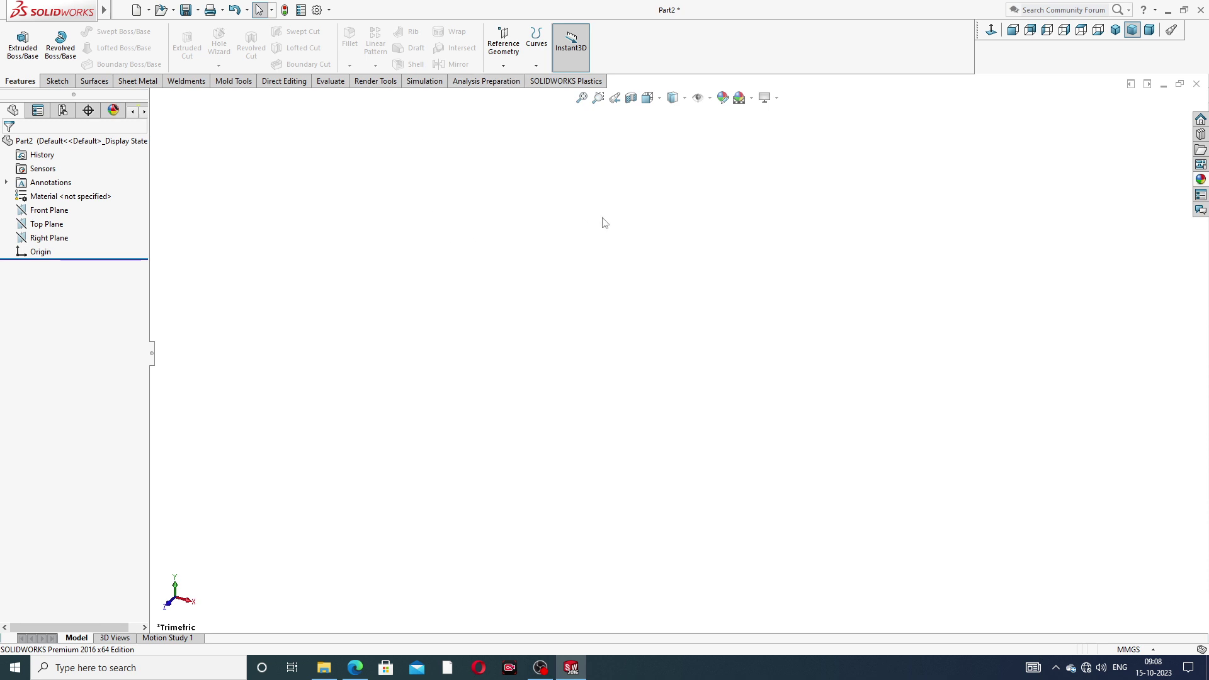
left_click(354, 668)
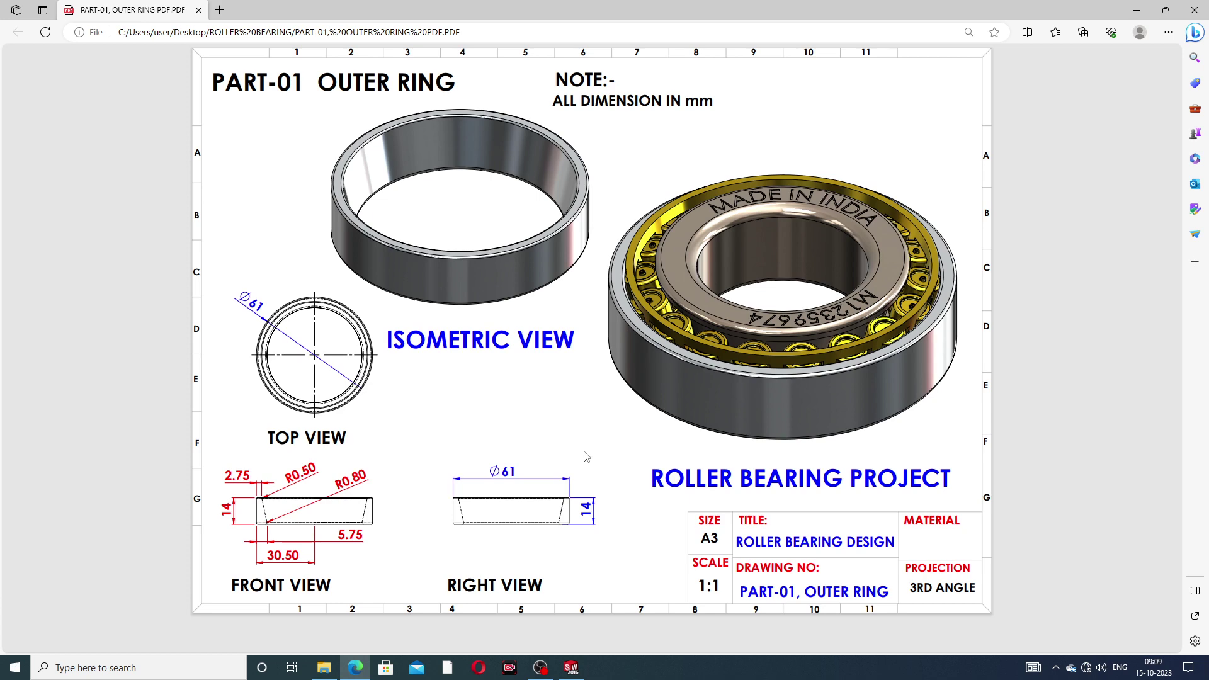
left_click(571, 667)
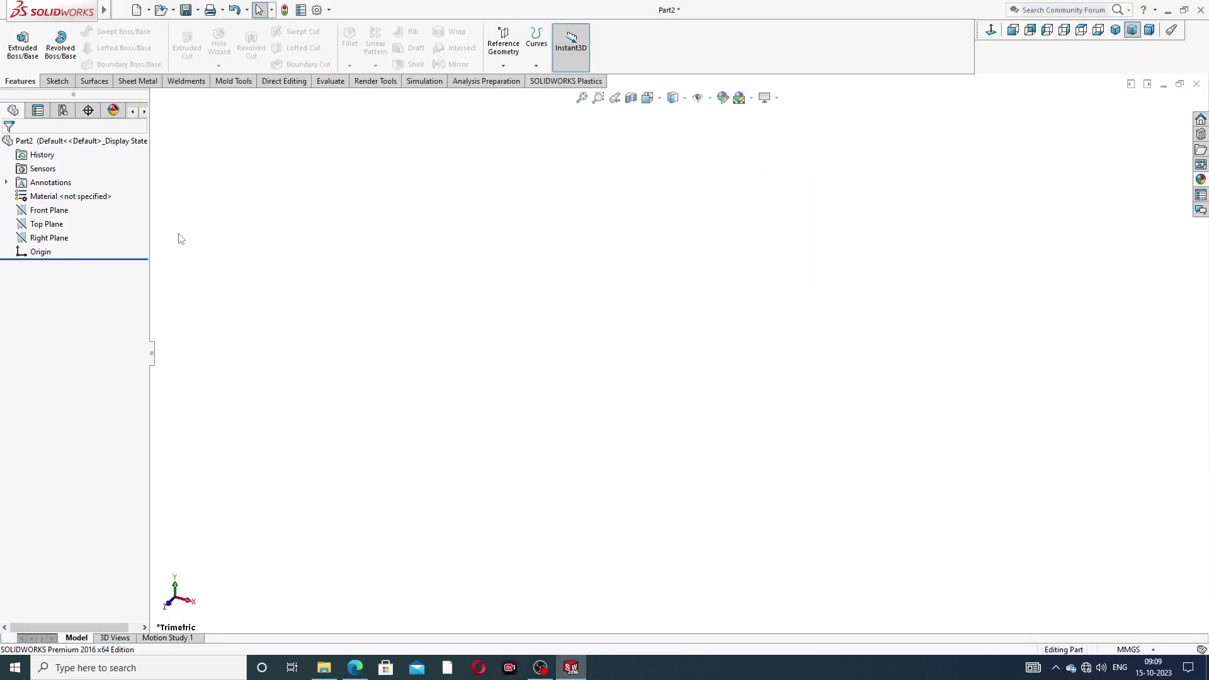
Step: Sketch on the Front Plane with vertical and horizontal centerlines meeting at the origin
left_click(49, 214)
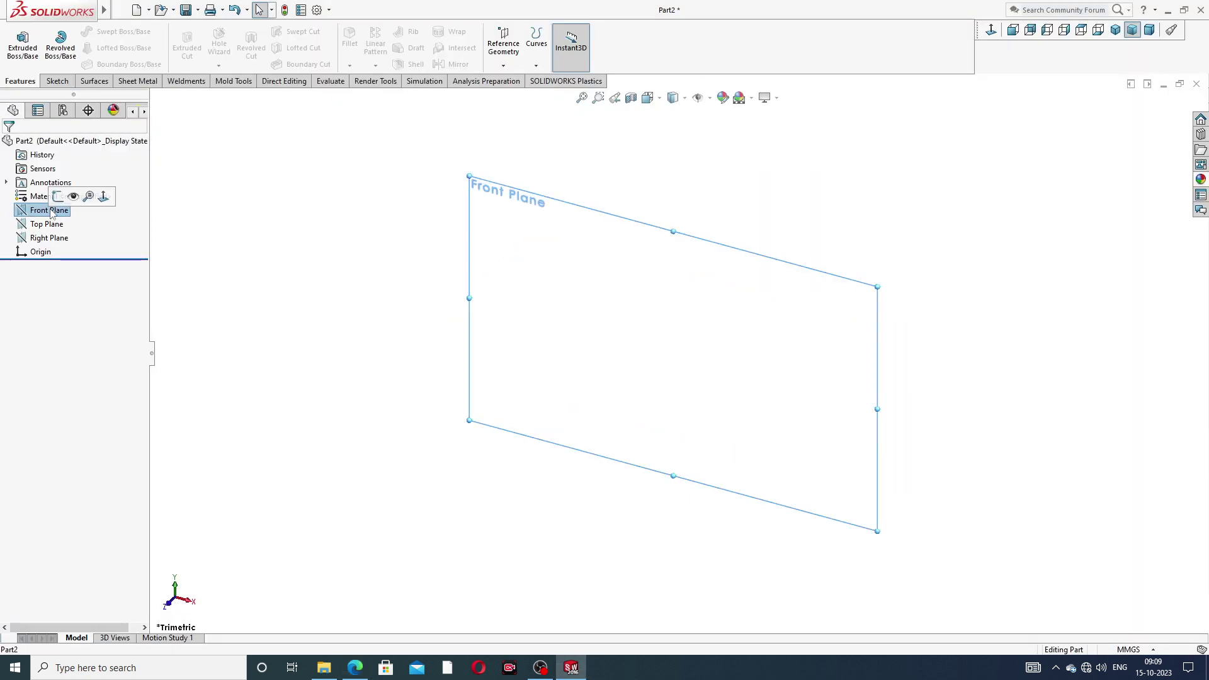
left_click(57, 199)
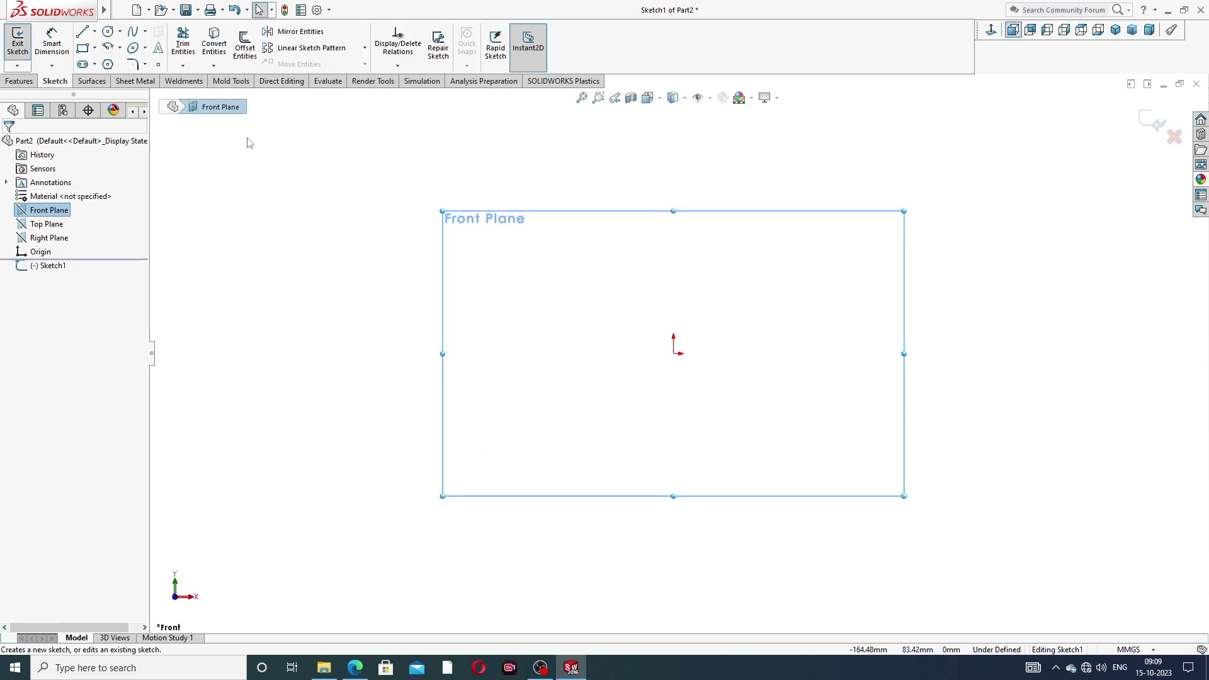
left_click(96, 33)
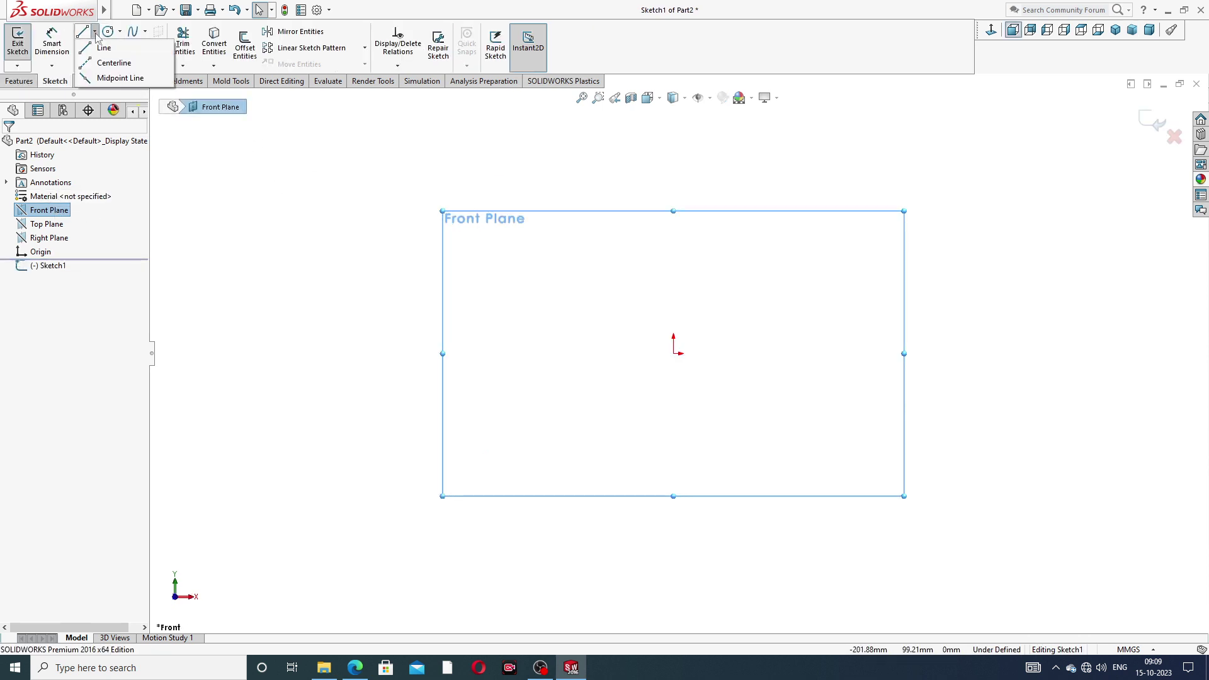
left_click(116, 64)
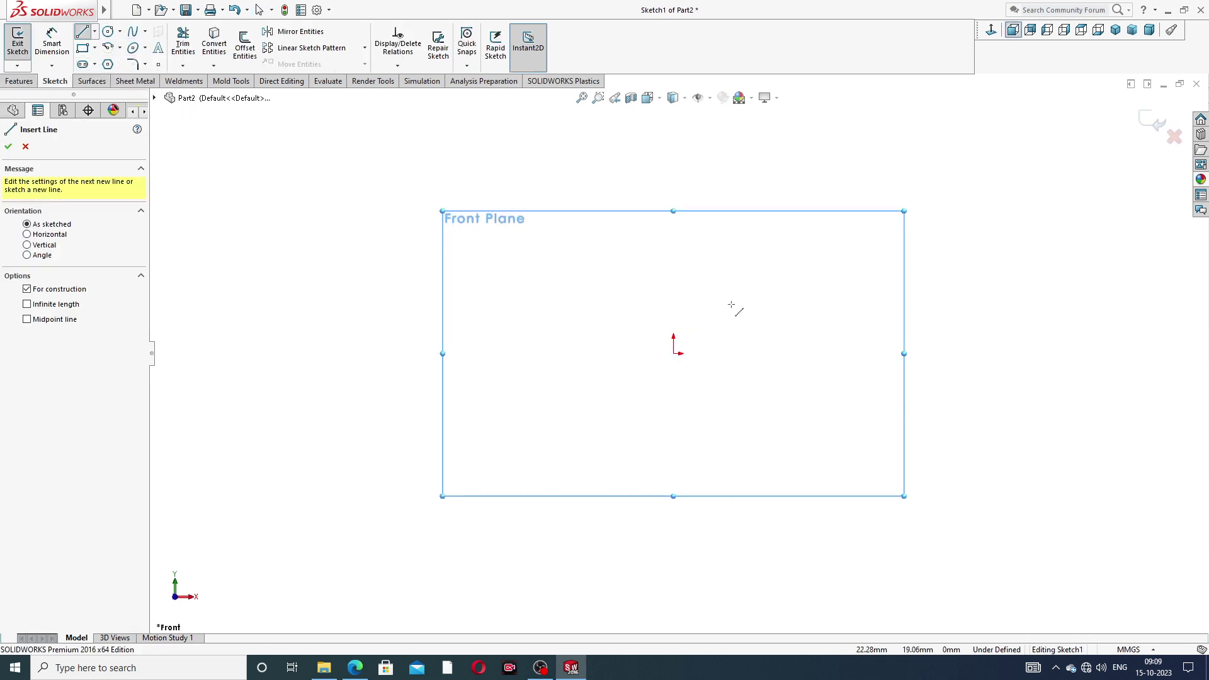
left_click(673, 148)
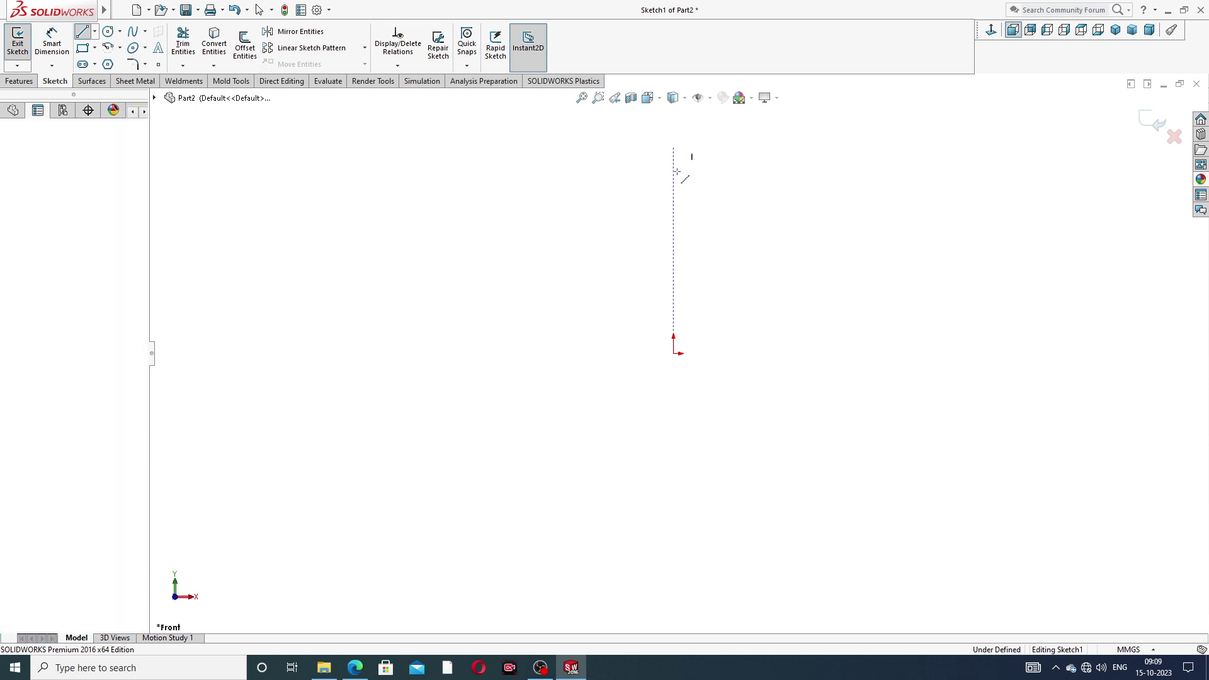
left_click(673, 353)
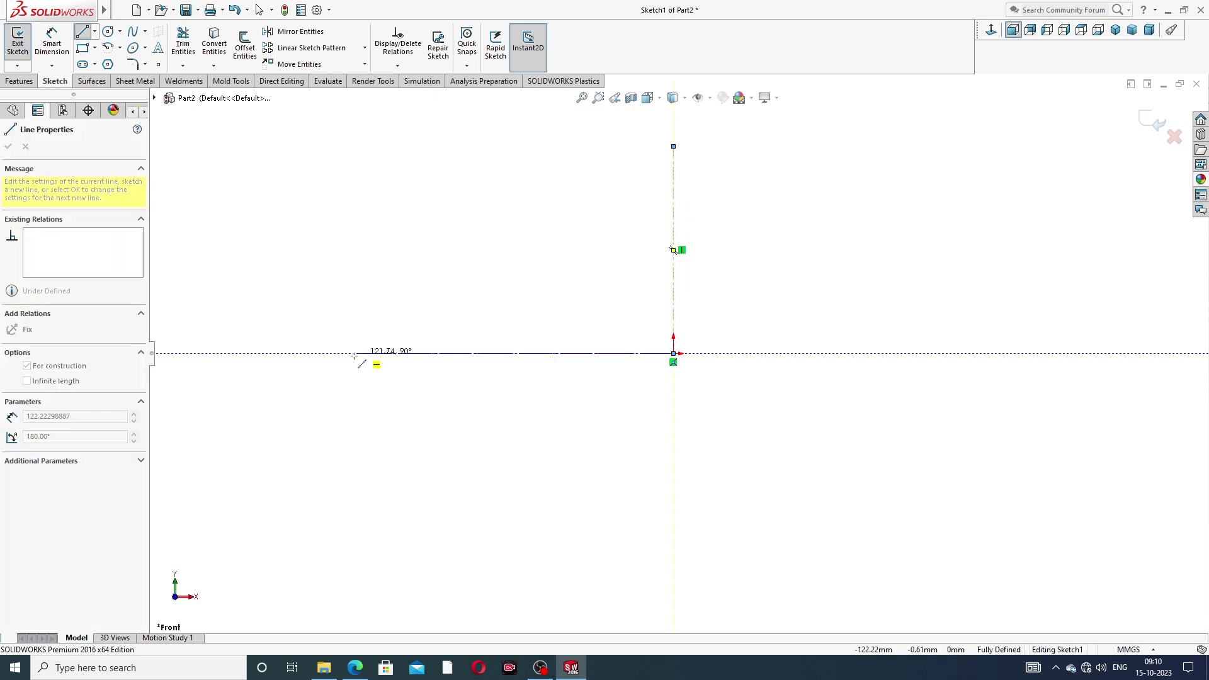
left_click(321, 353)
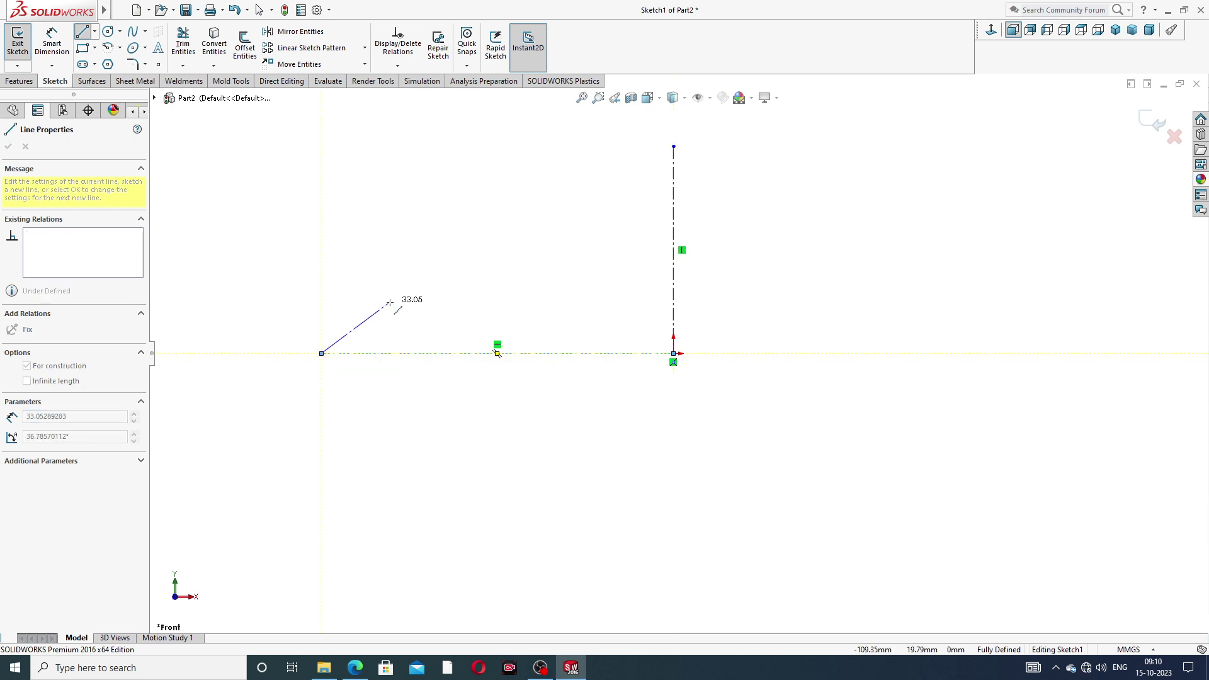
right_click(401, 305)
left_click(434, 314)
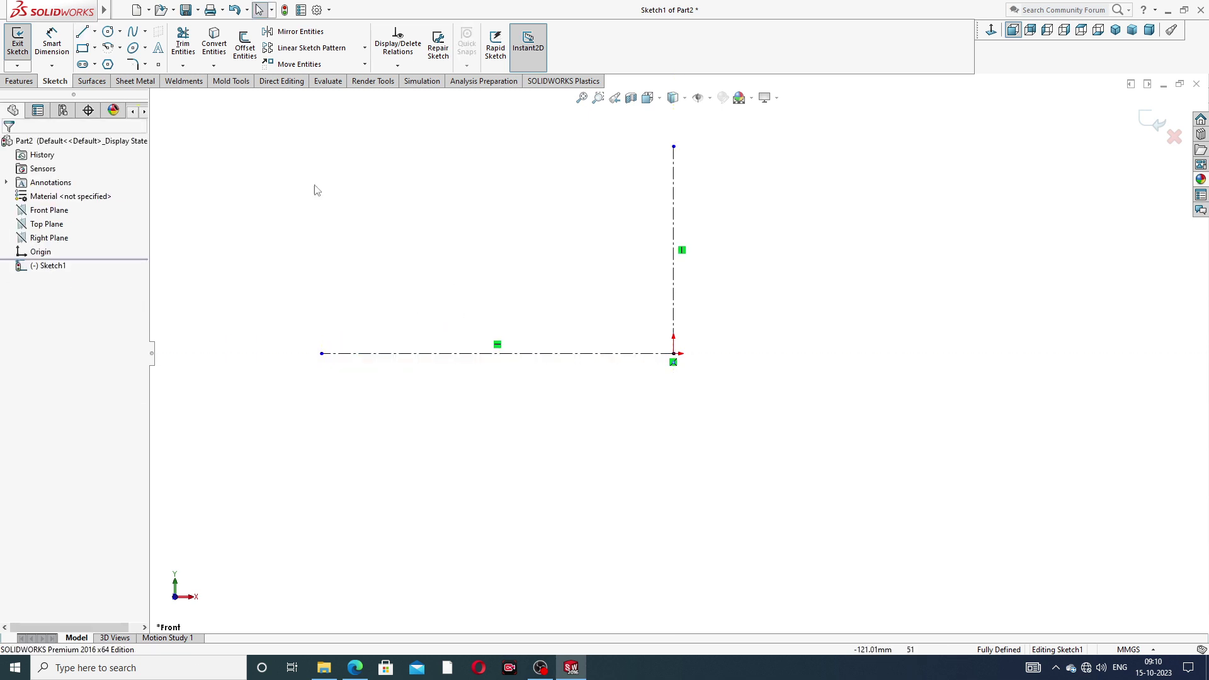
Step: Draw the closed trapezoid profile with its bottom edge on the horizontal centerline
left_click(82, 32)
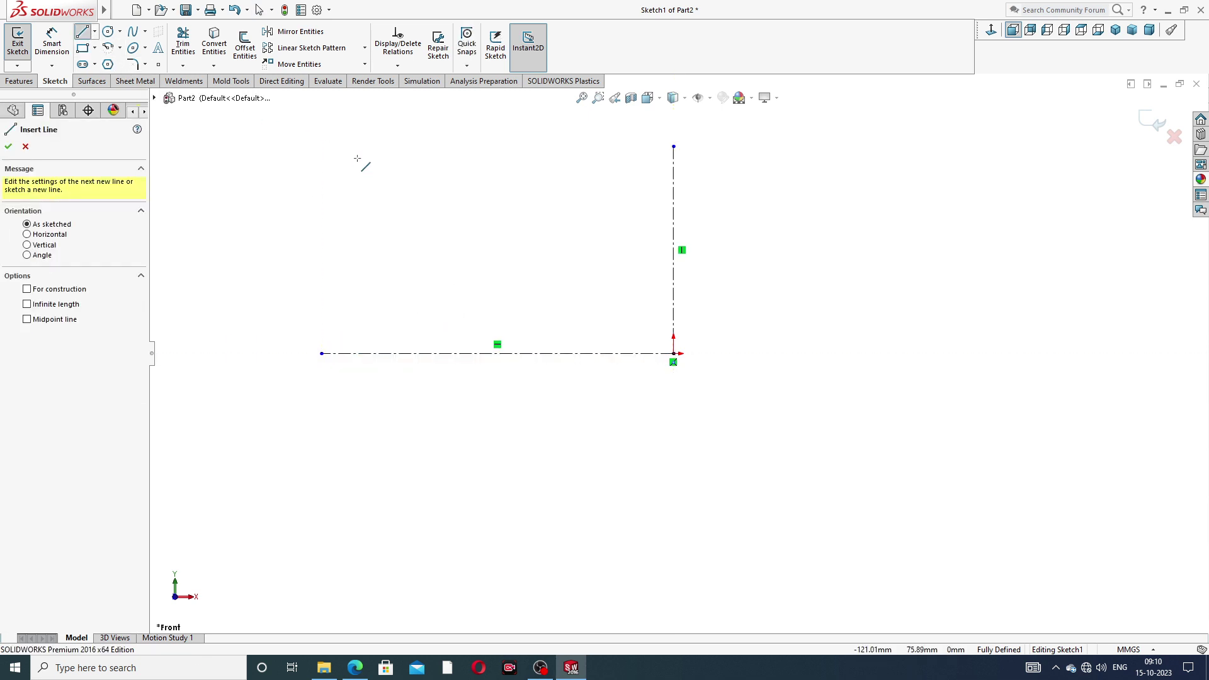
left_click(366, 193)
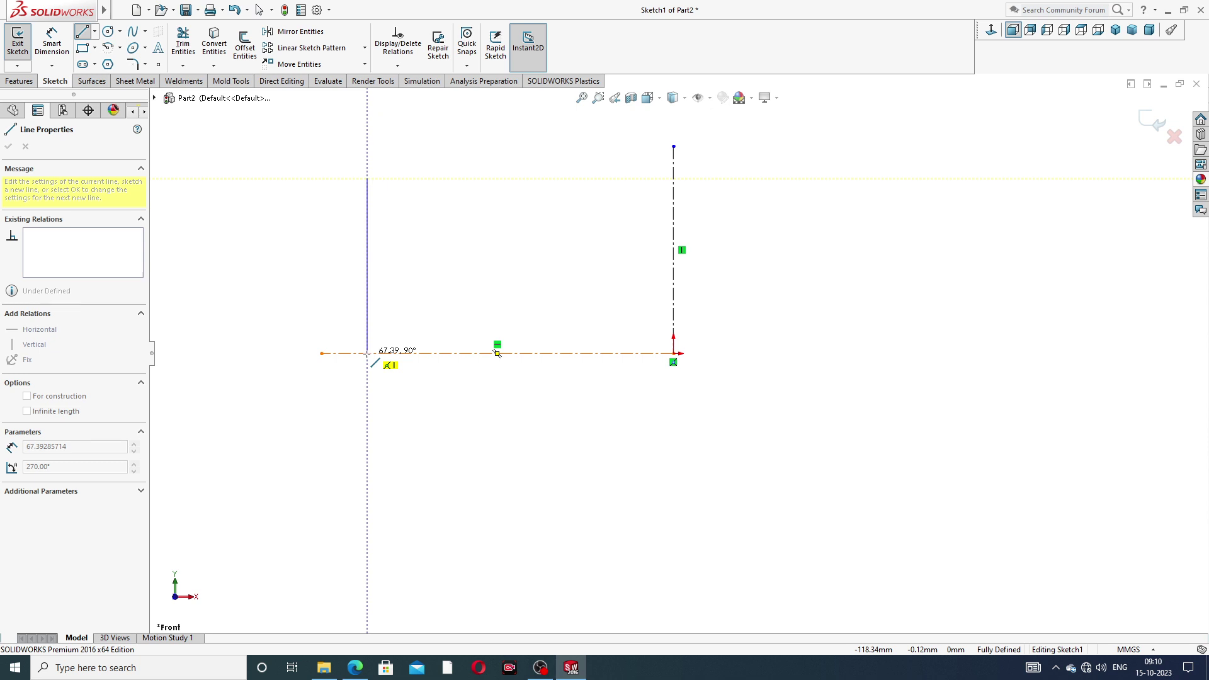
left_click(367, 354)
left_click(473, 354)
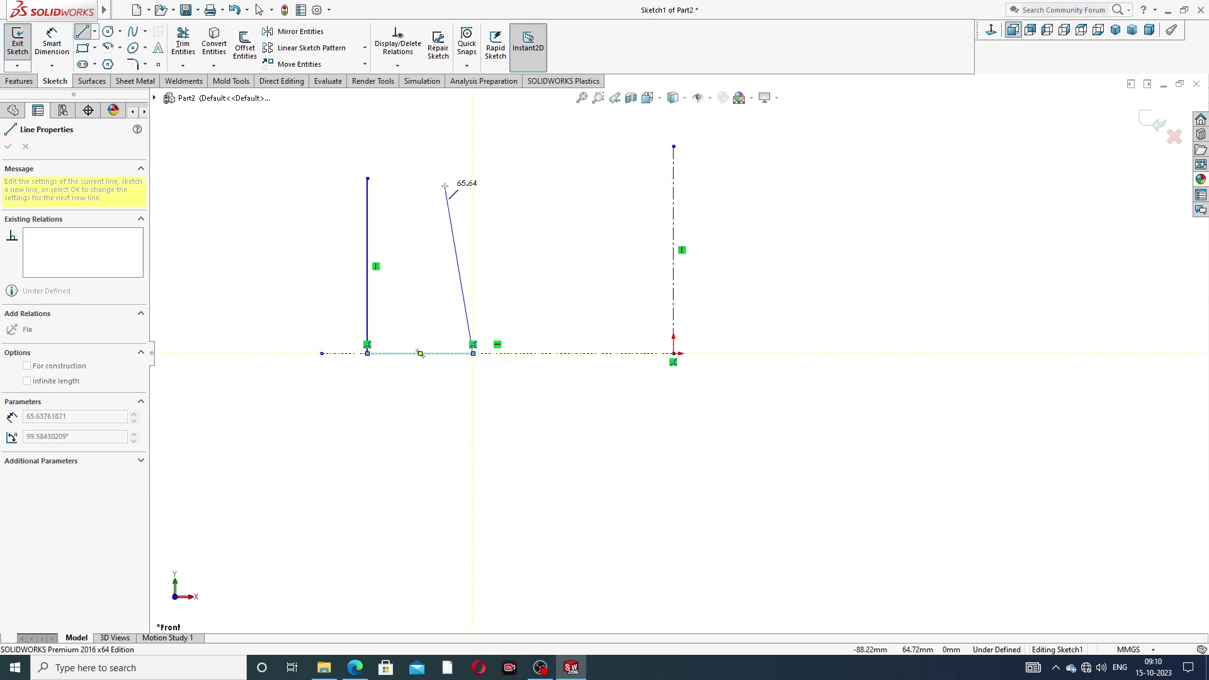
left_click(420, 178)
left_click(368, 179)
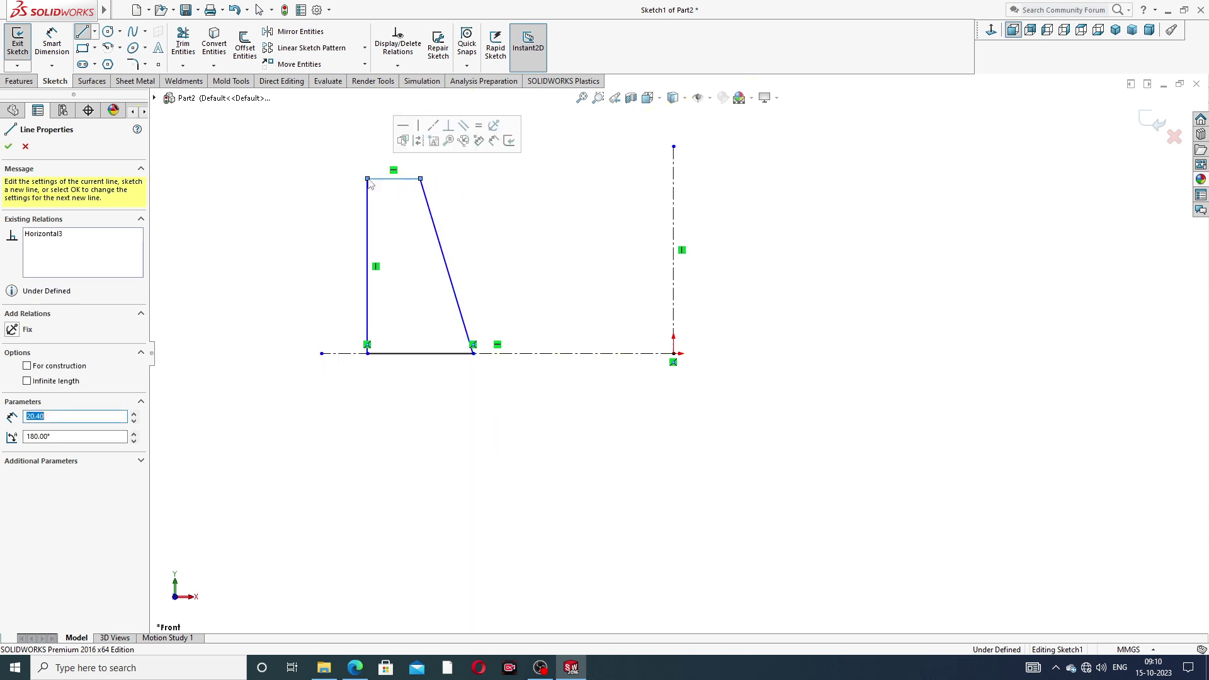
right_click(524, 183)
left_click(567, 189)
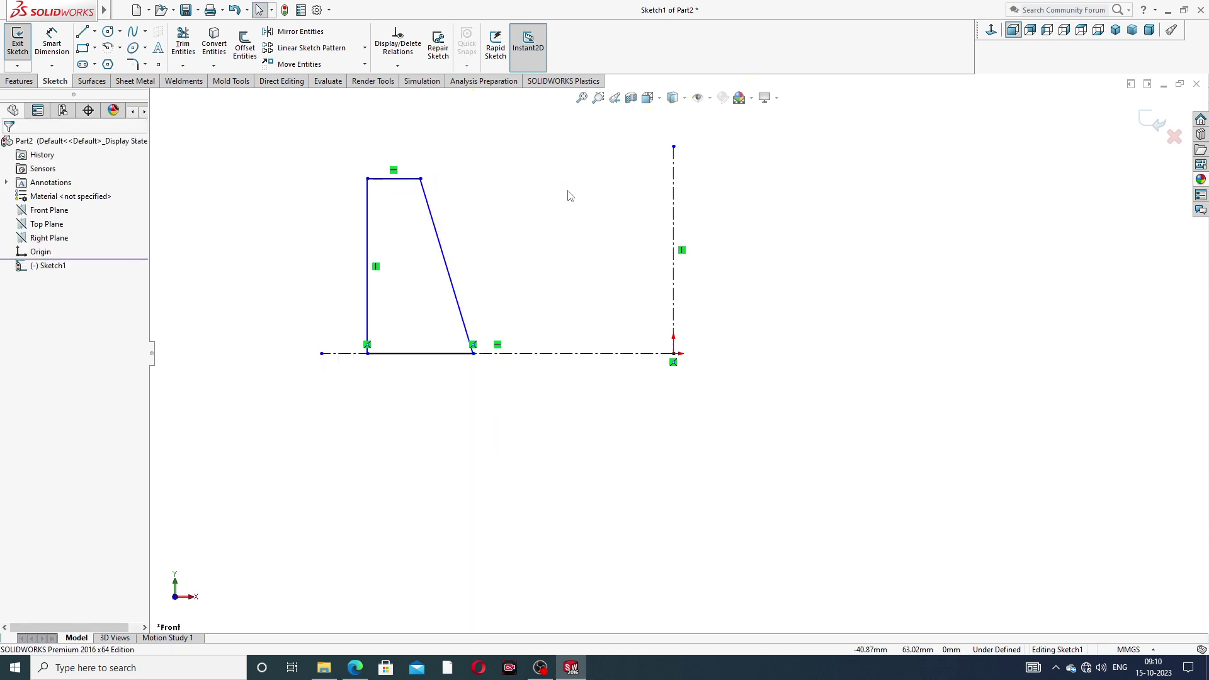
Step: Activate Smart Dimension to begin dimensioning the profile
scroll(467, 221, "down", 2)
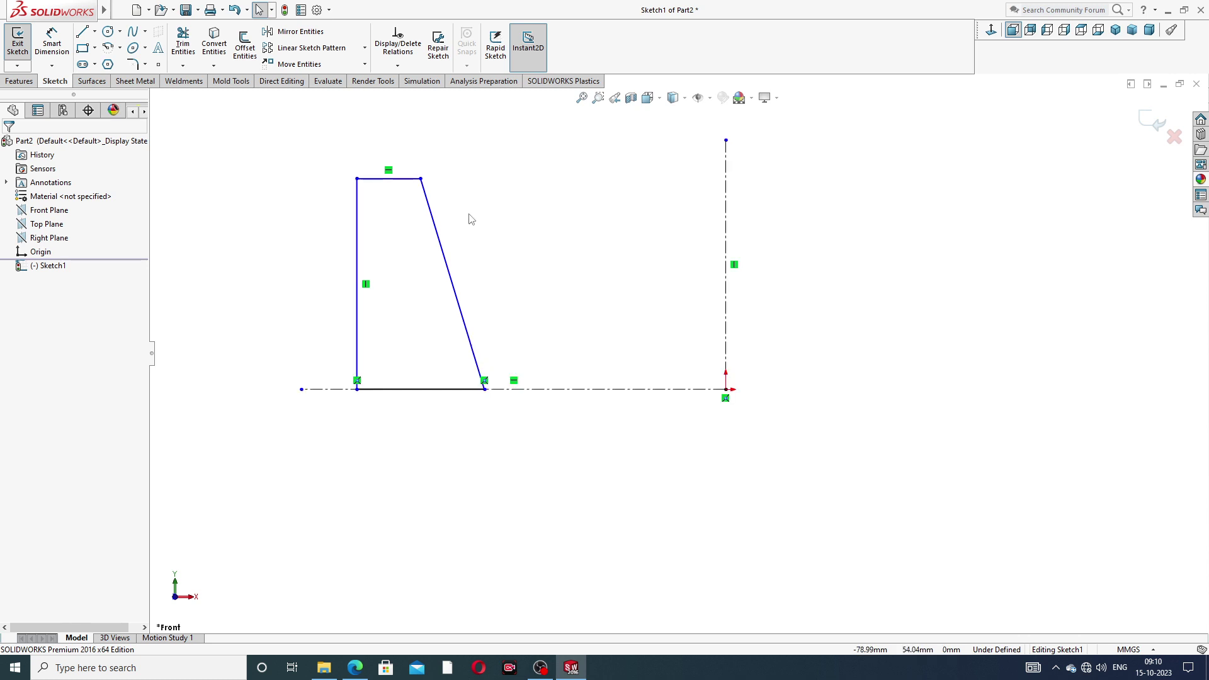
scroll(471, 219, "up", 3)
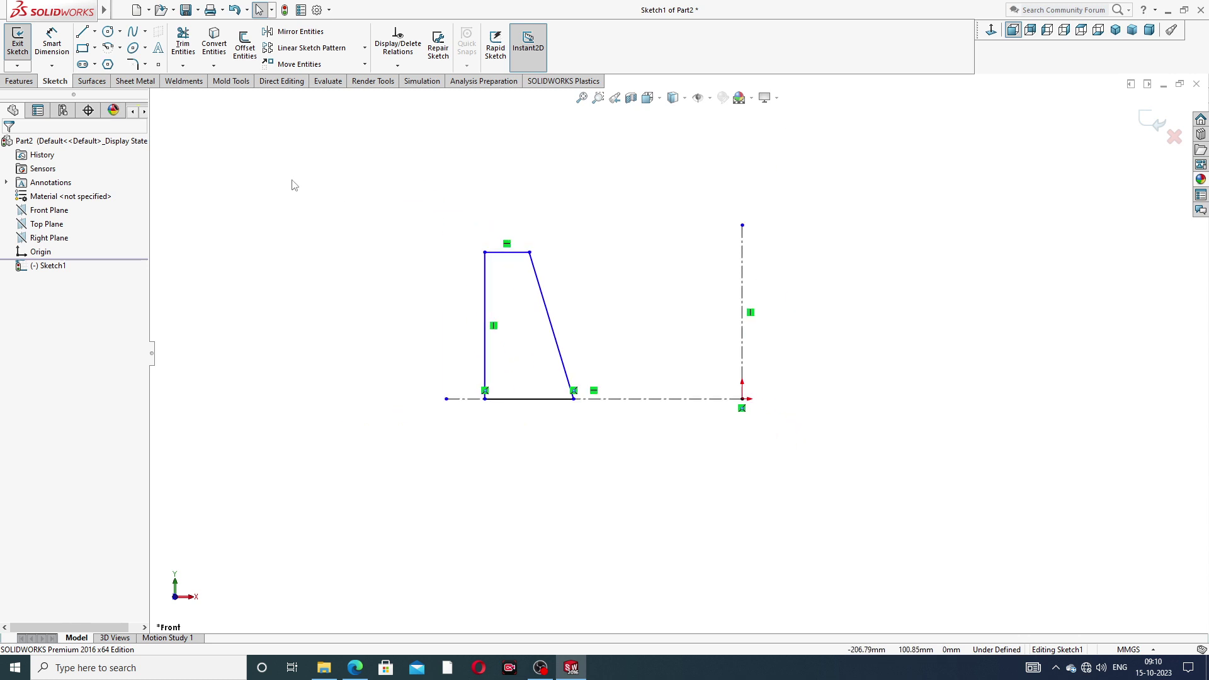
left_click(52, 43)
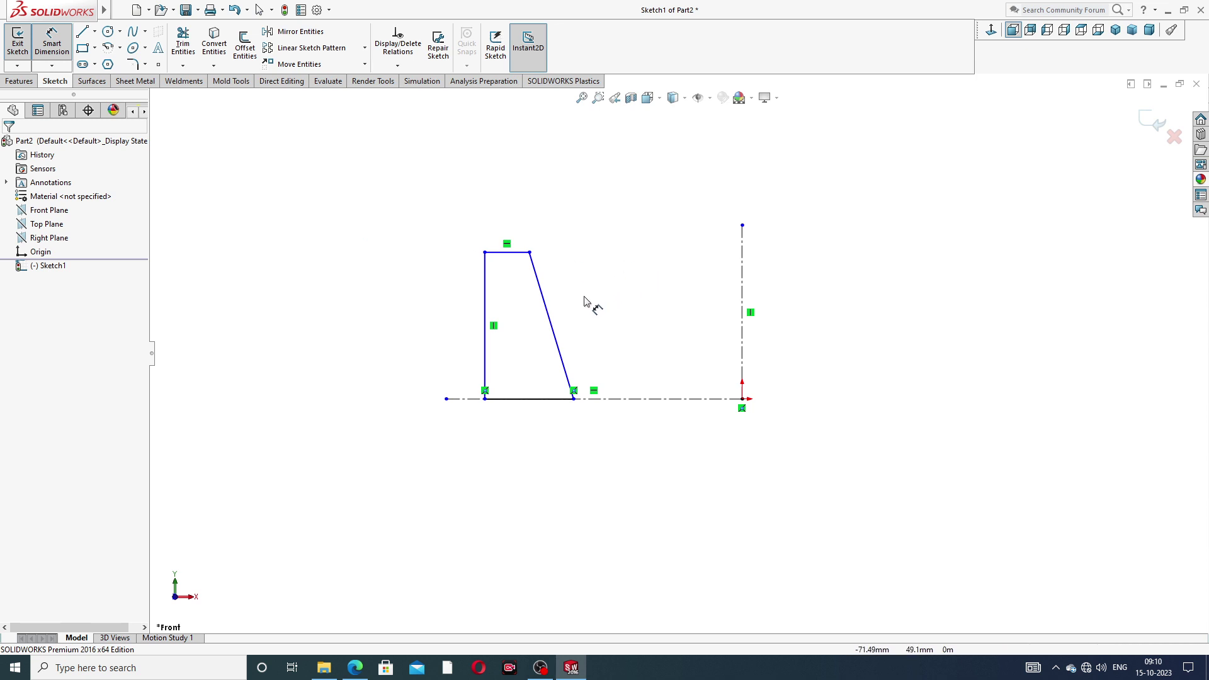
scroll(585, 326, "down", 1)
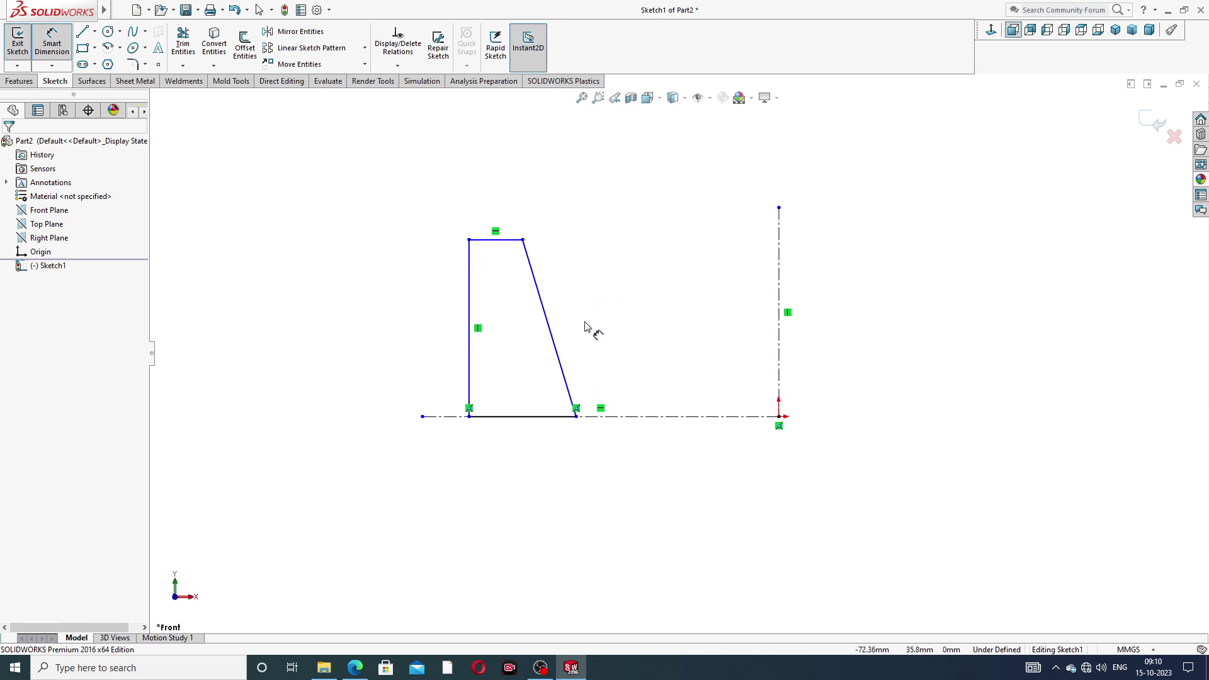
Step: Show the PART-01 Outer Ring PDF in Edge to read the front-view dimensions
left_click(356, 665)
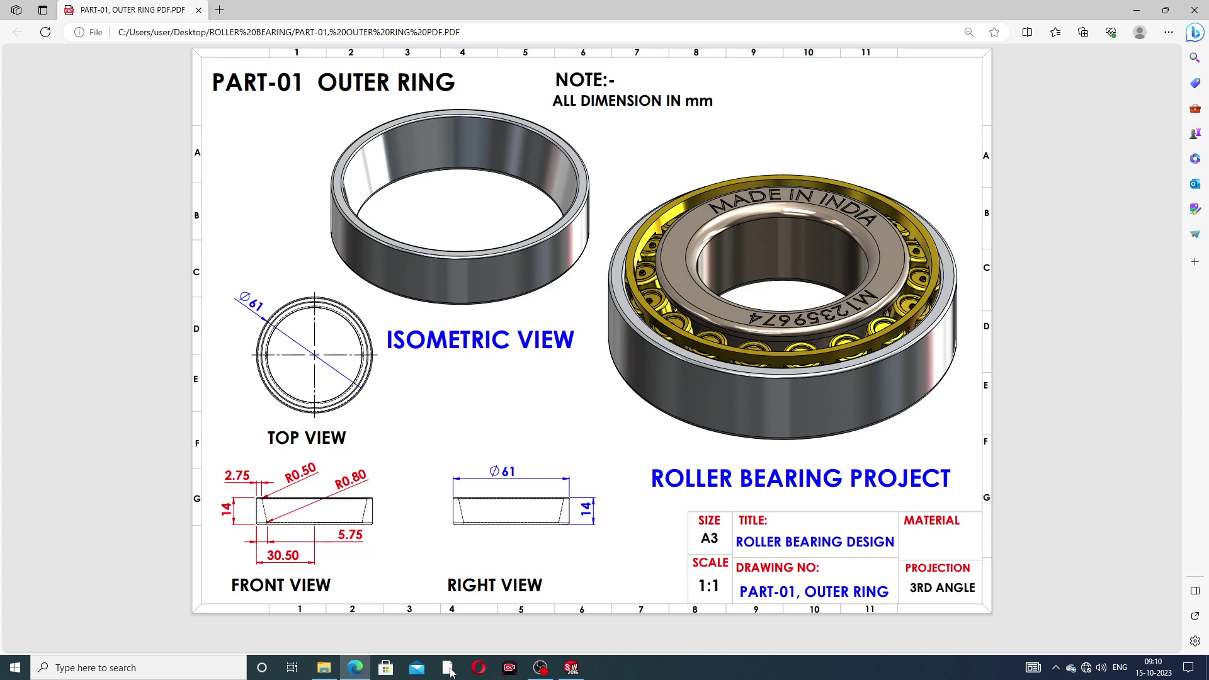
Step: Dimension the 30.5 distance from the axis and the 5.75 bottom width
left_click(571, 667)
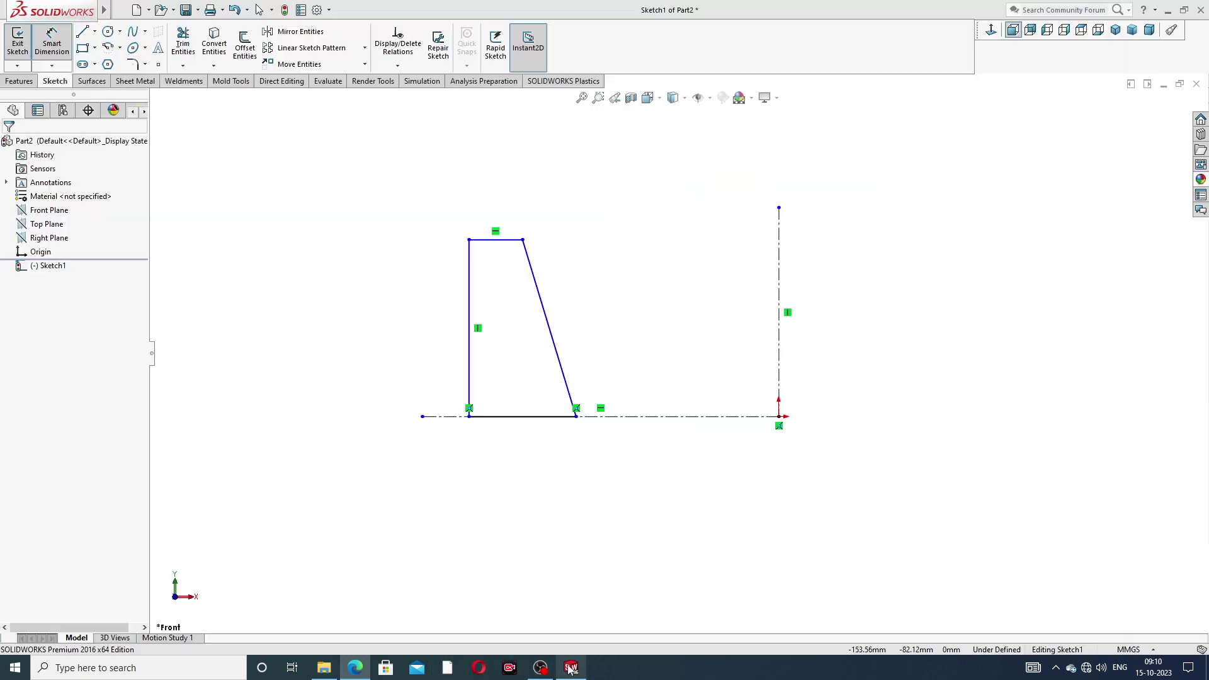
left_click(471, 368)
left_click(780, 378)
left_click(573, 465)
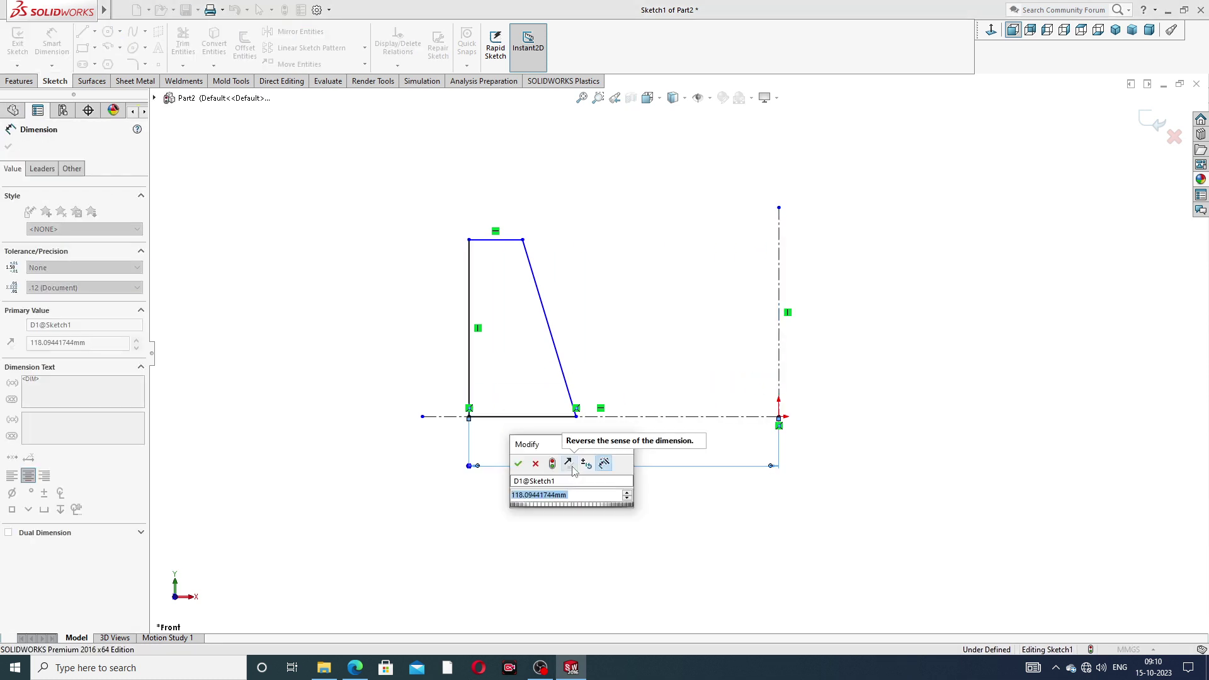
type("30.5")
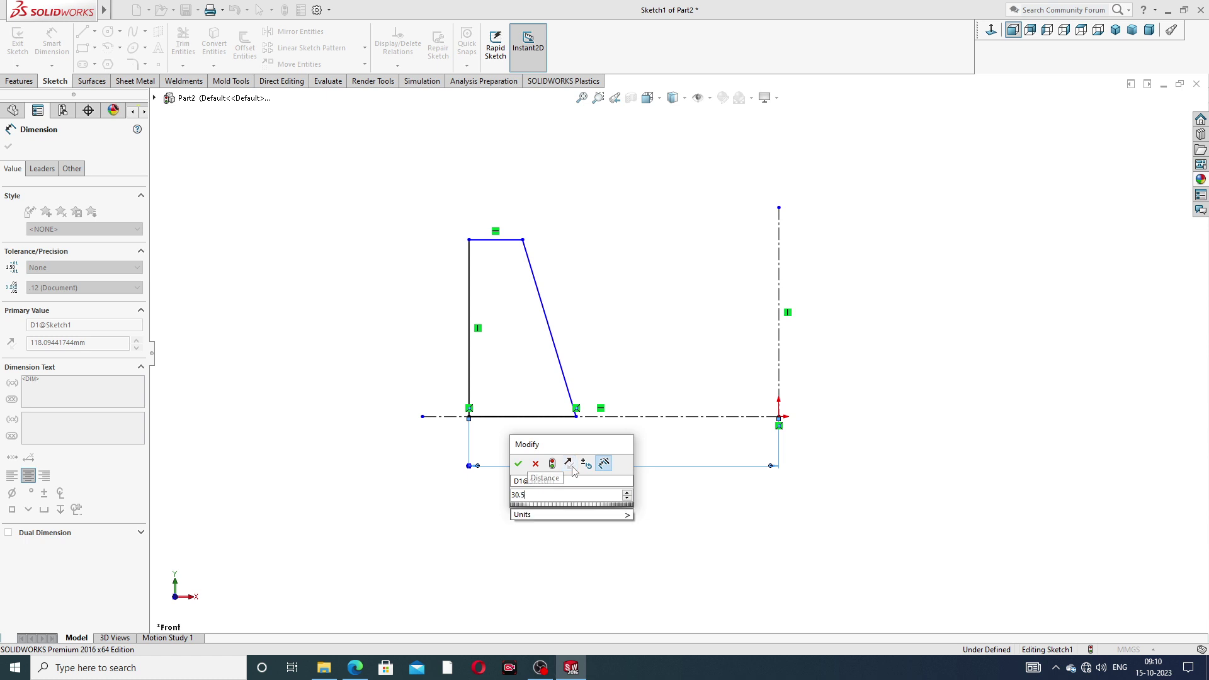
key("Return")
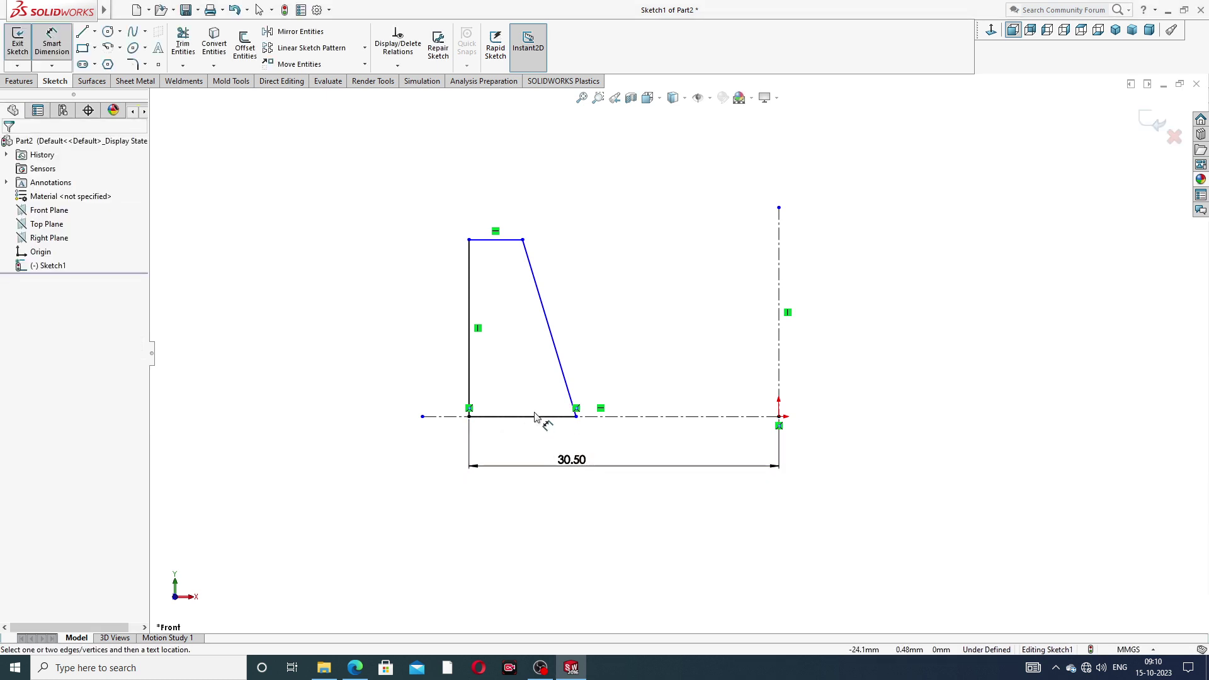
left_click(509, 422)
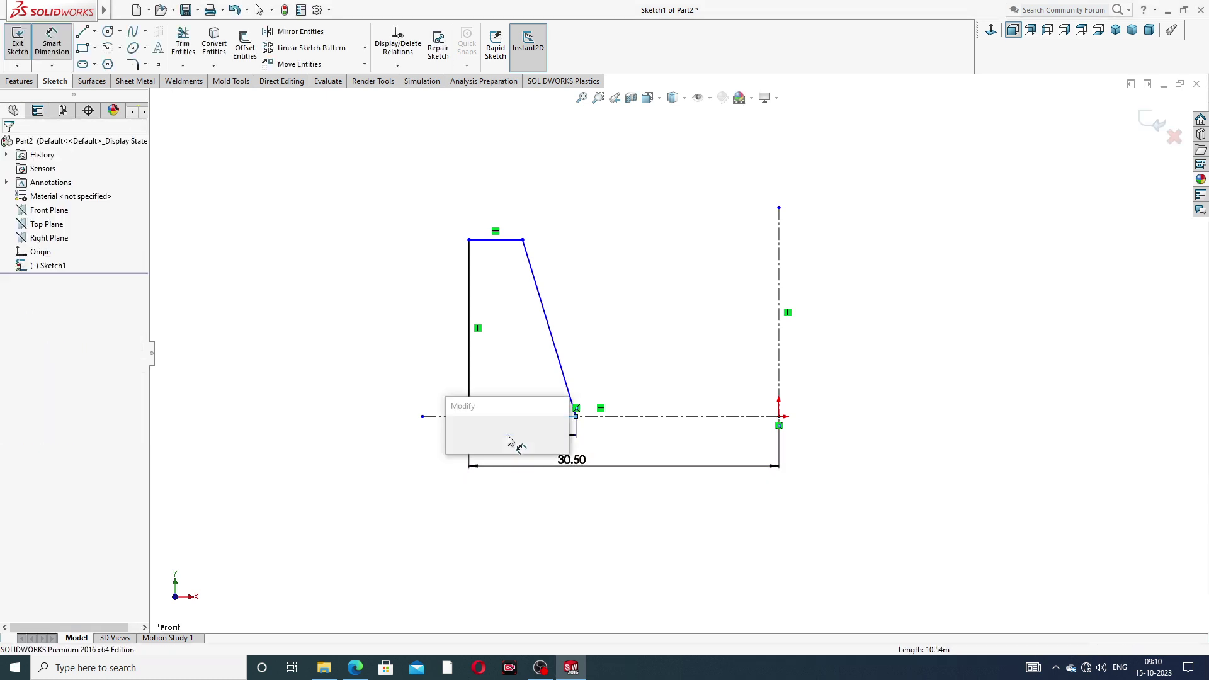
left_click(510, 438)
type("5.")
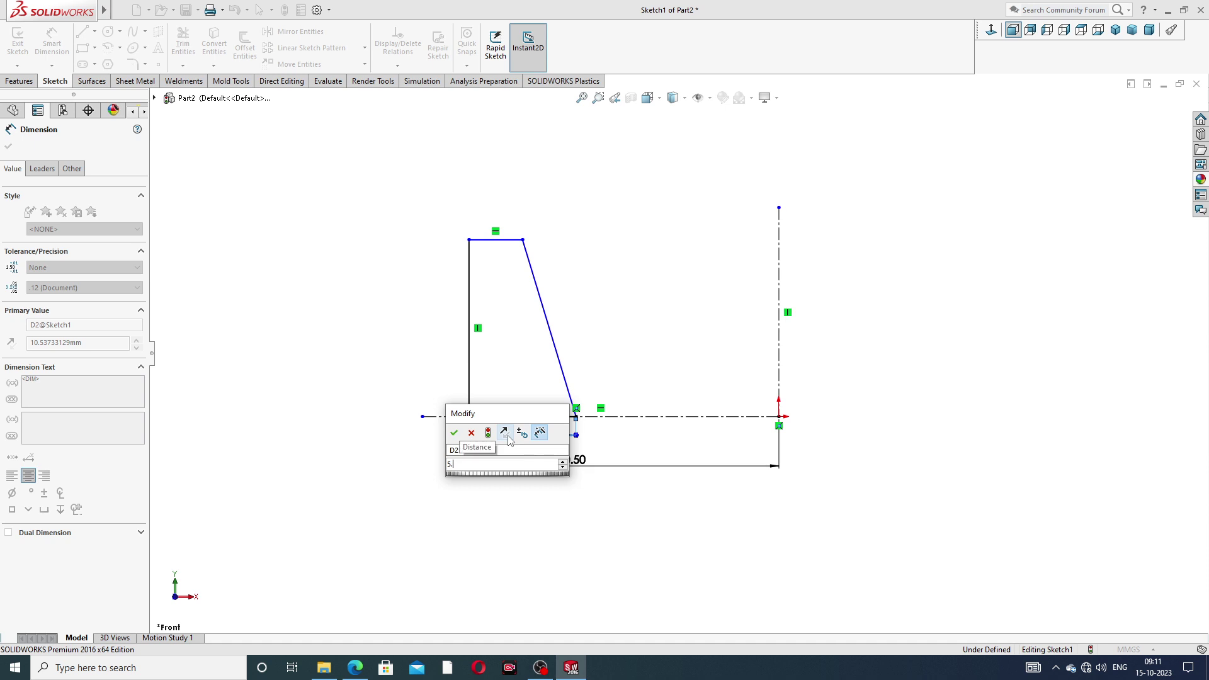
type("75")
key("Return")
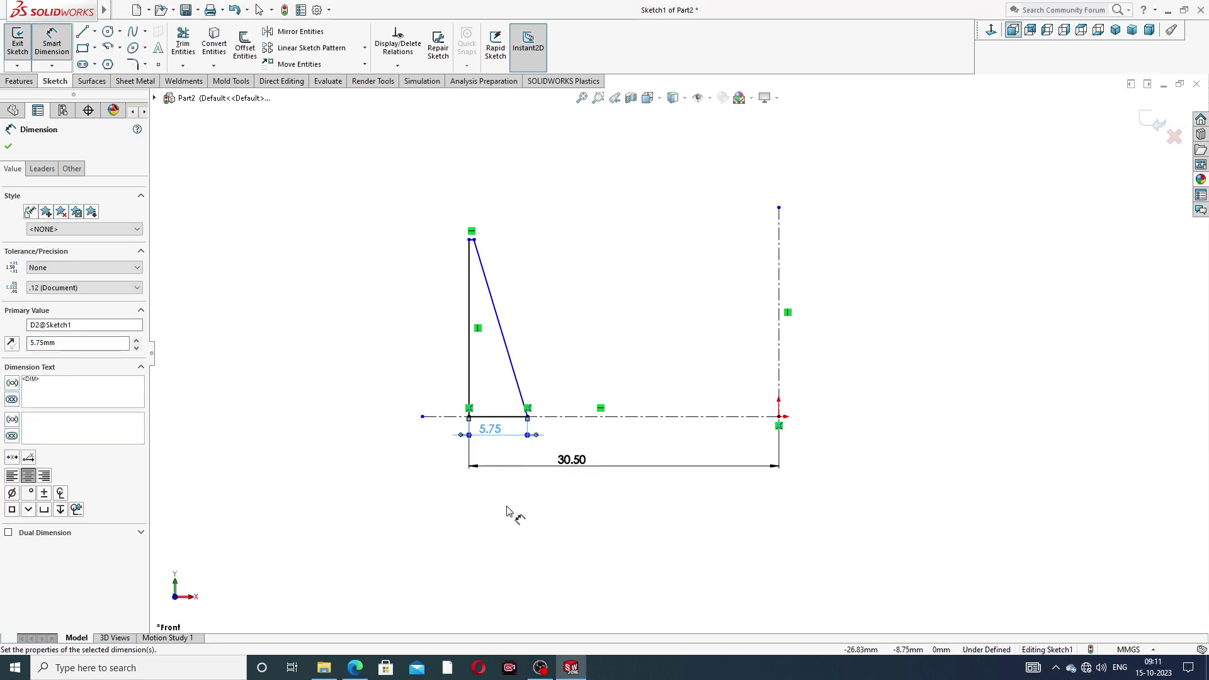
Step: Dimension the 2.75 top width and the 14 height
scroll(475, 273, "down", 5)
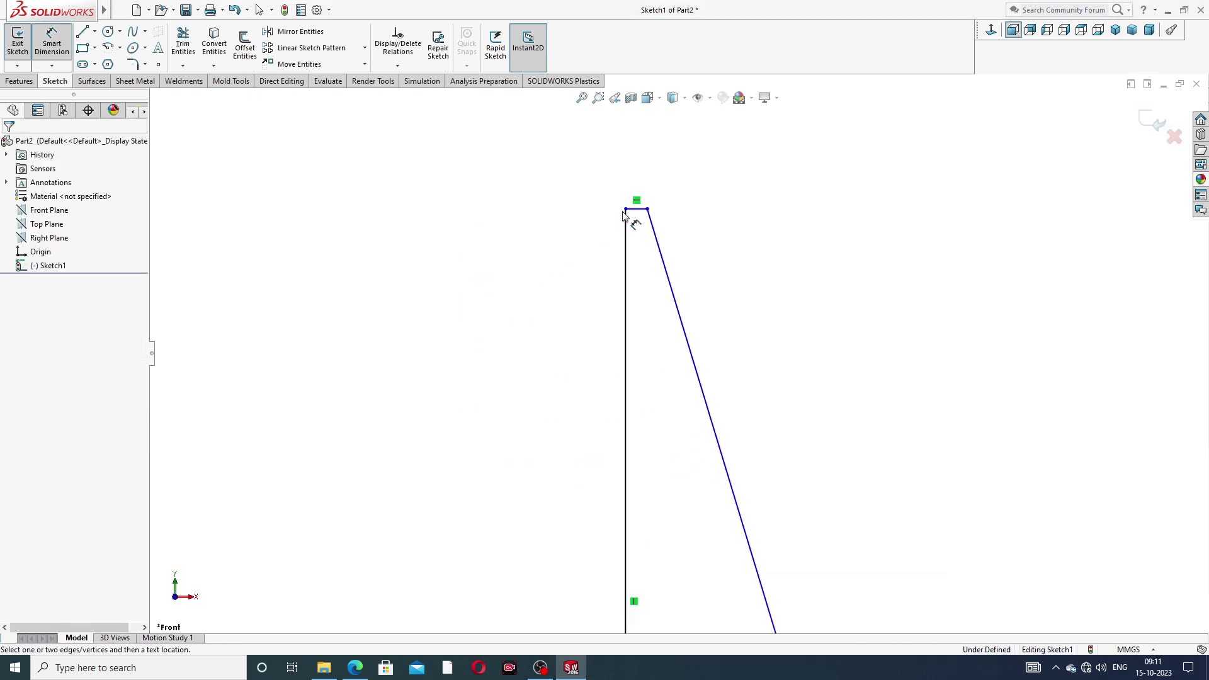
left_click(634, 209)
left_click(637, 187)
type("2.")
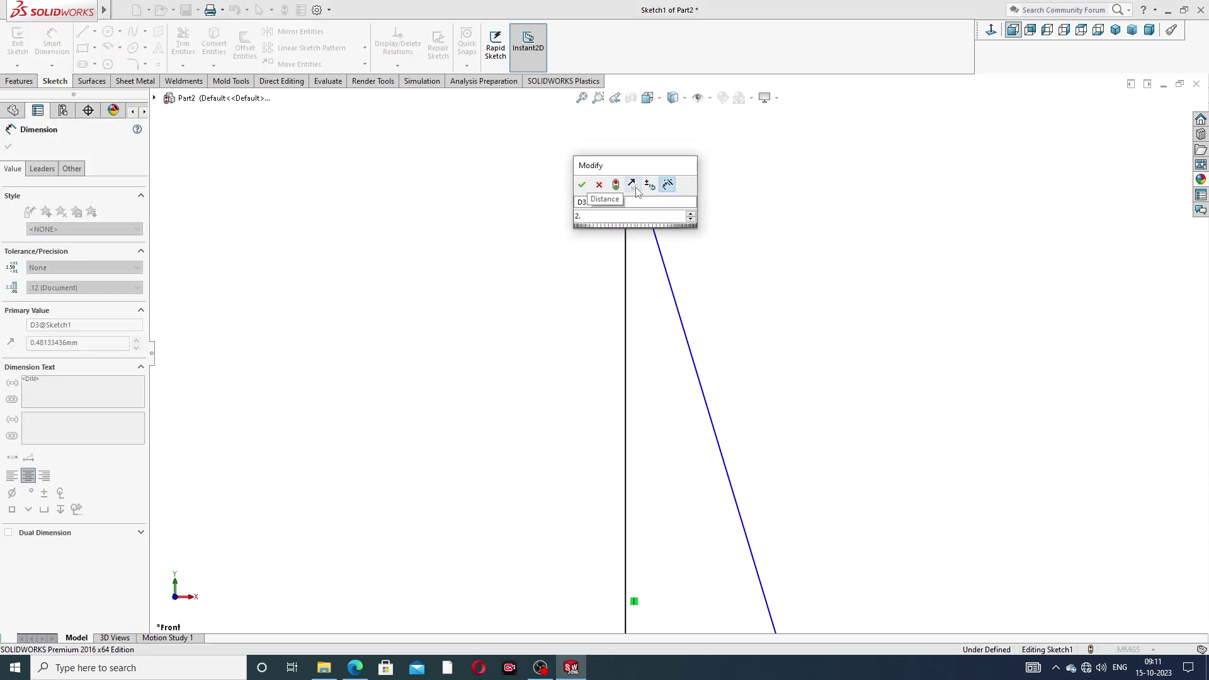
type("75")
key("Return")
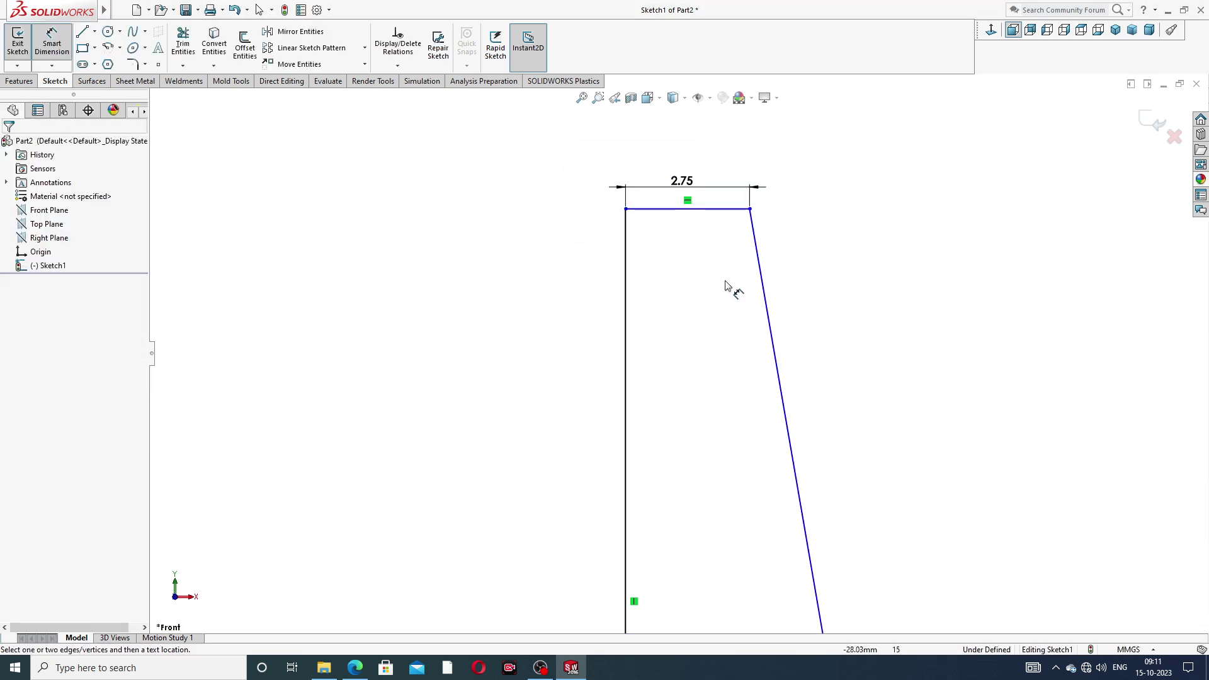
left_click(627, 296)
left_click(589, 334)
type("14")
key("Return")
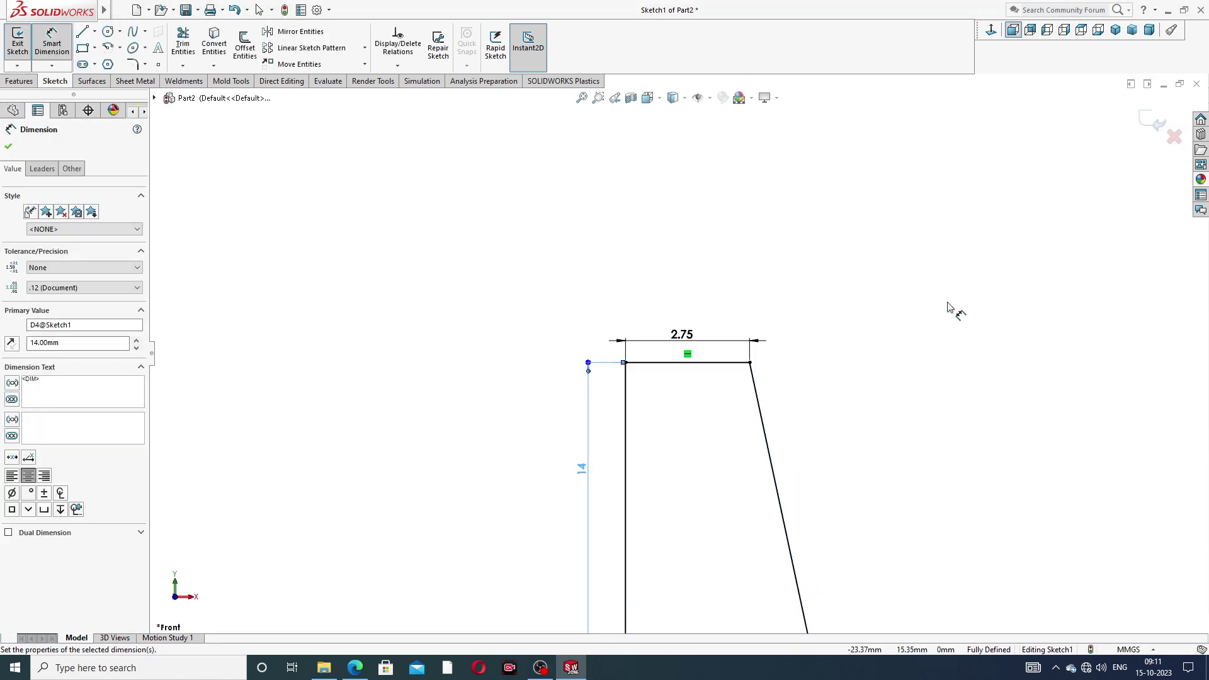
Step: Move the 14, 2.75, 30.50 and 5.75 dimensions into tidy positions
left_click(947, 306)
scroll(715, 424, "up", 5)
left_click_drag(651, 373, 638, 405)
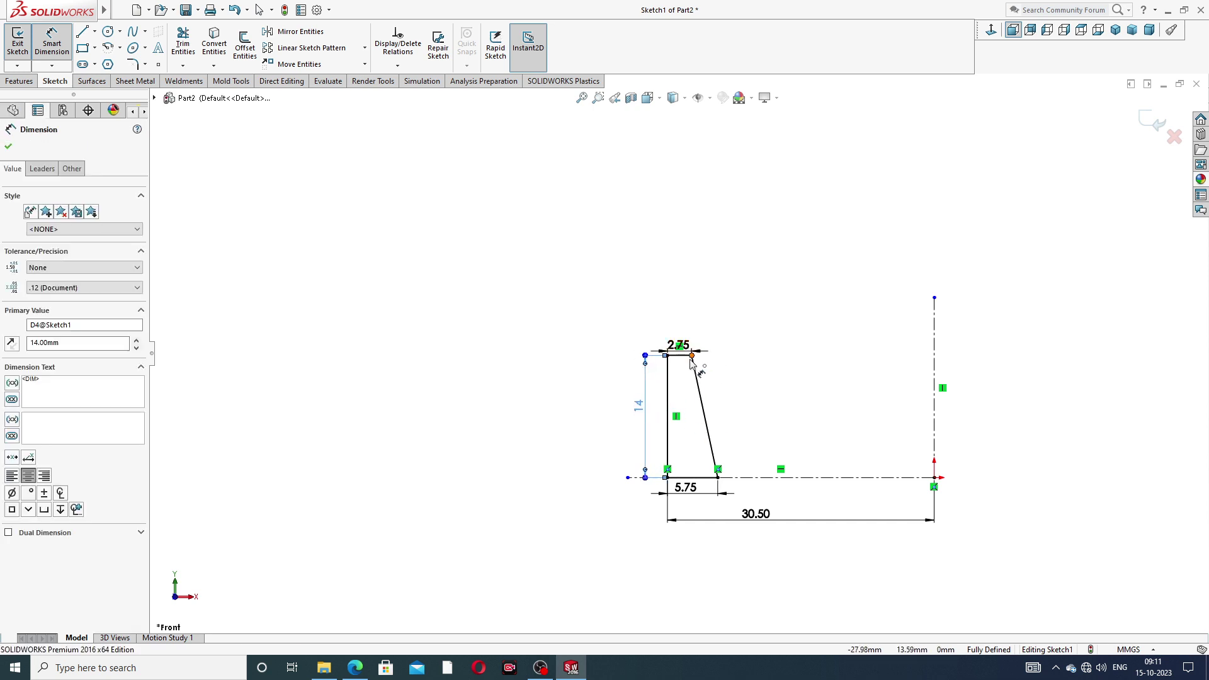
left_click_drag(690, 352, 686, 306)
left_click(729, 338)
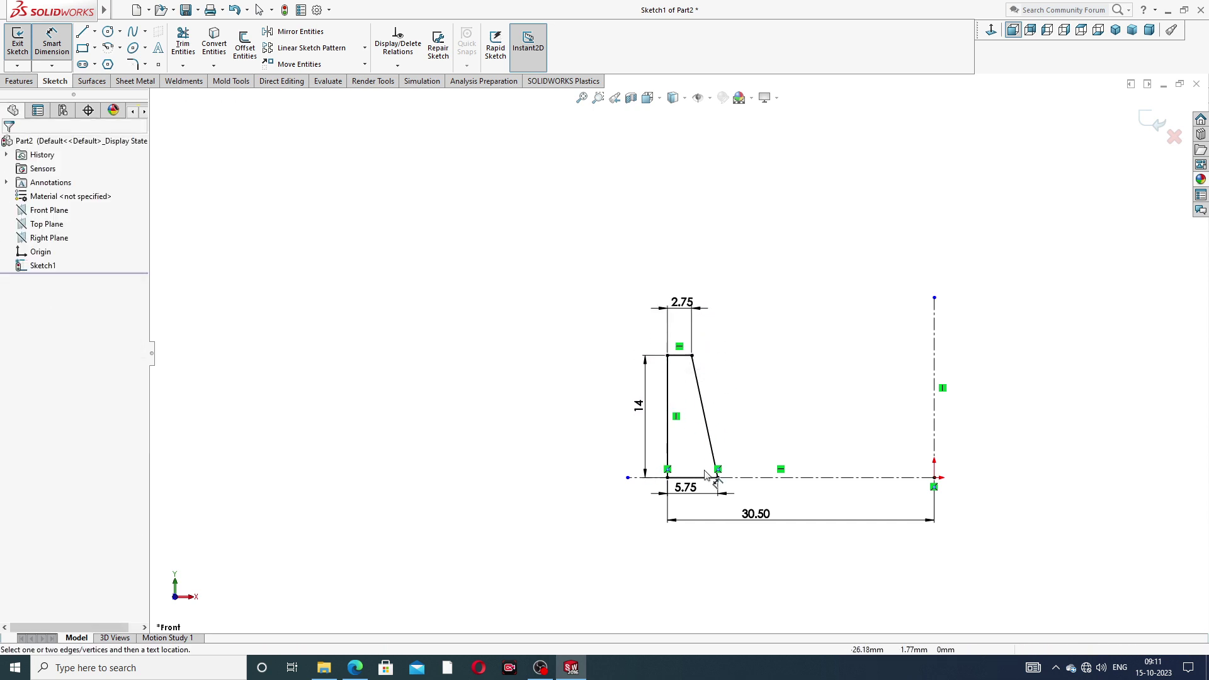
left_click_drag(755, 516, 760, 536)
left_click_drag(685, 504, 704, 520)
left_click(783, 392)
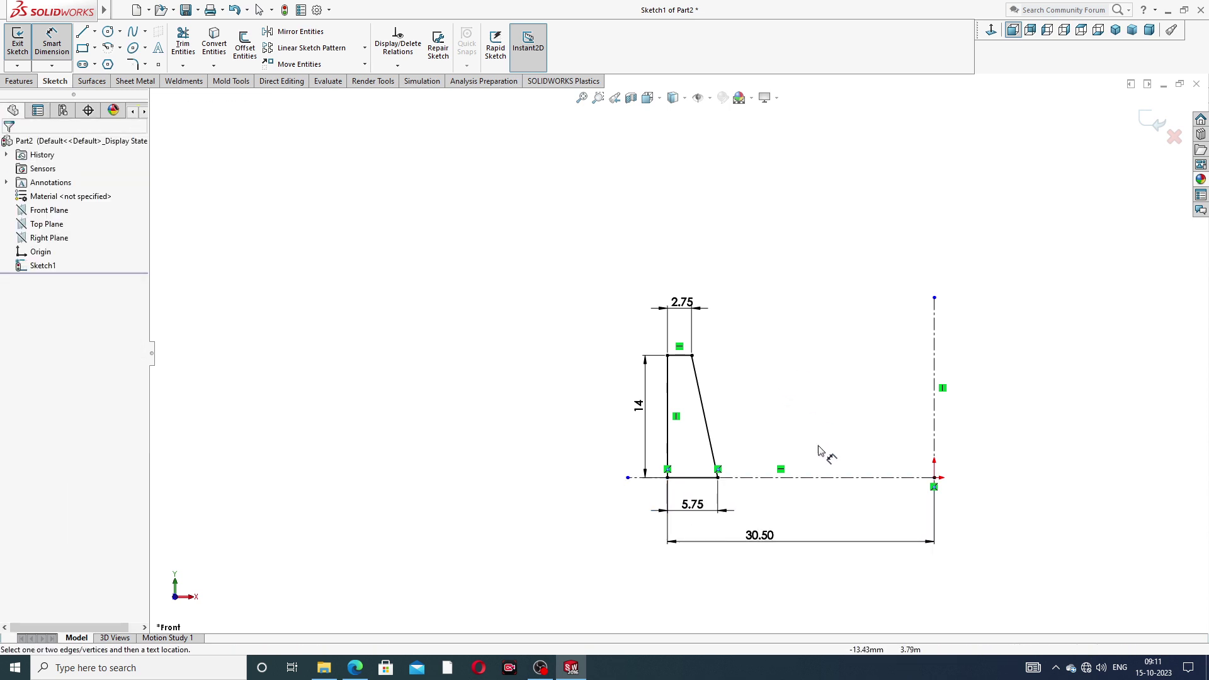
Step: Place the 2.75 dimension nearer the top edge and exit Smart Dimension
scroll(824, 460, "down", 4)
left_click_drag(552, 172, 570, 220)
left_click(707, 202)
right_click(707, 202)
left_click(742, 189)
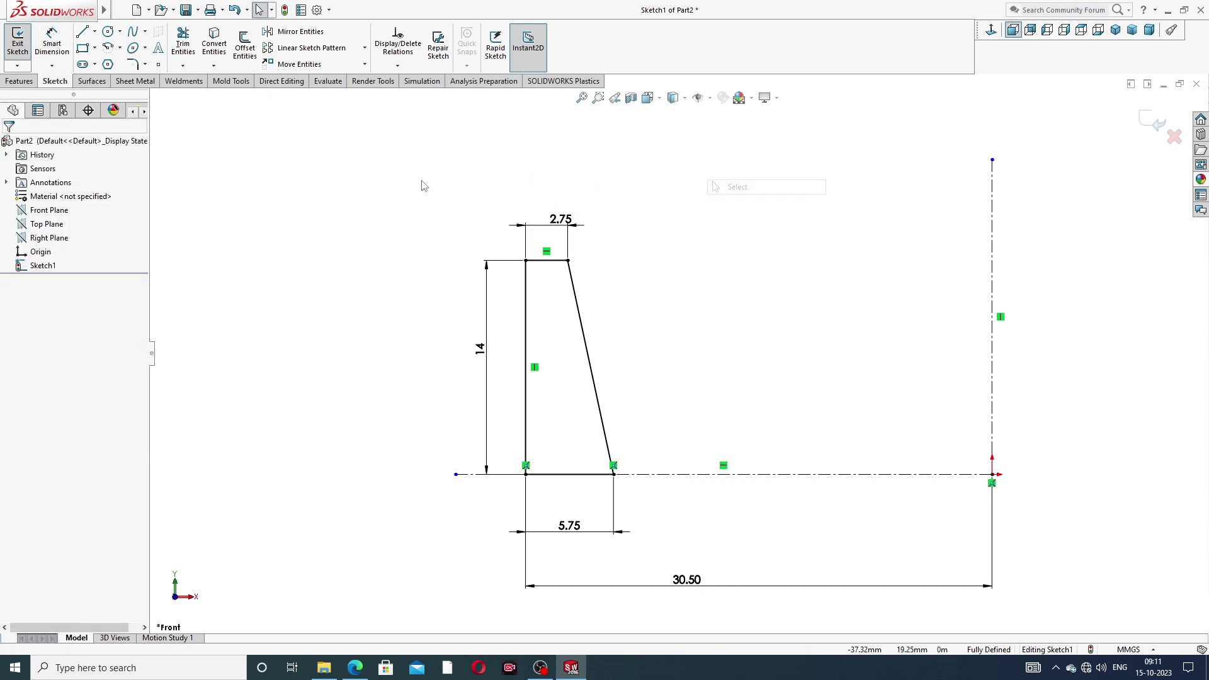
left_click(146, 64)
Step: Round both bottom corners of the trapezoid with 0.80 sketch fillets
left_click(160, 85)
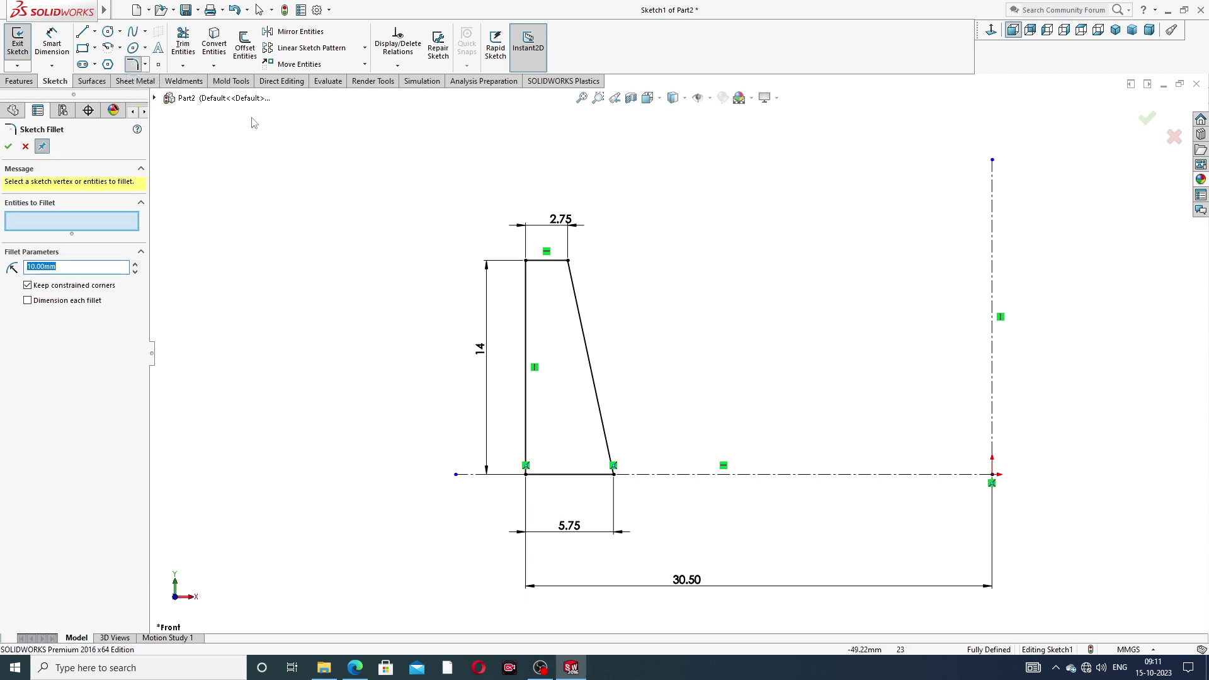
type(".8")
key("Return")
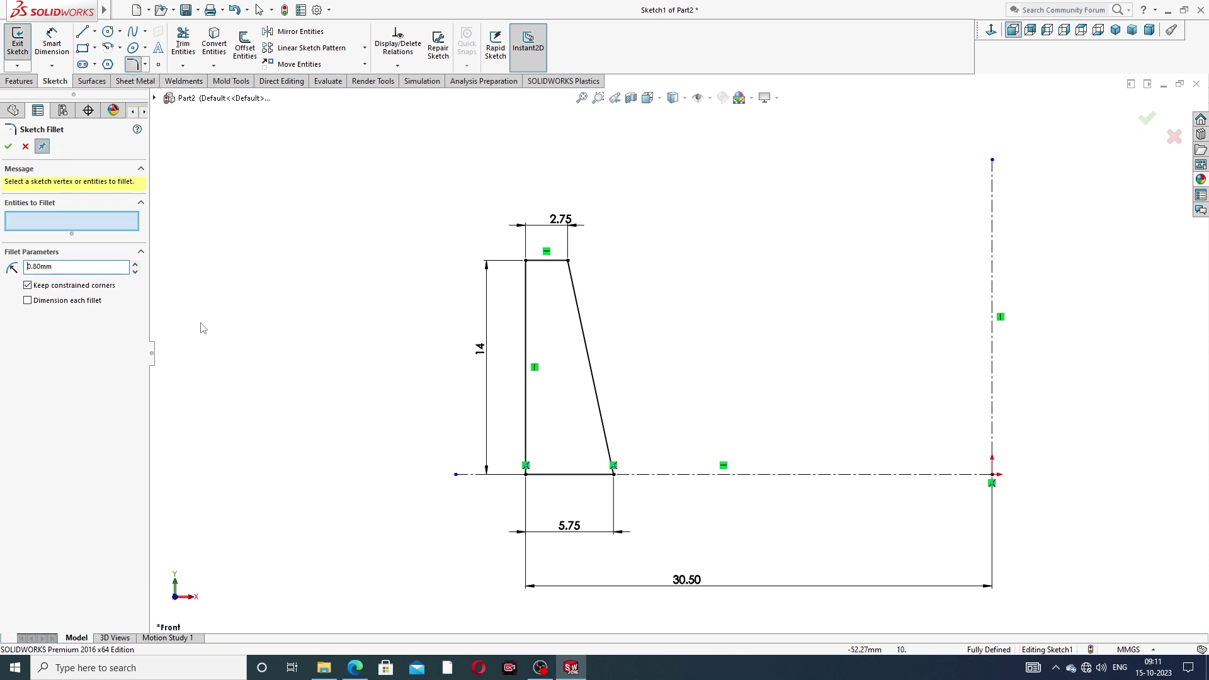
left_click(527, 473)
left_click(615, 475)
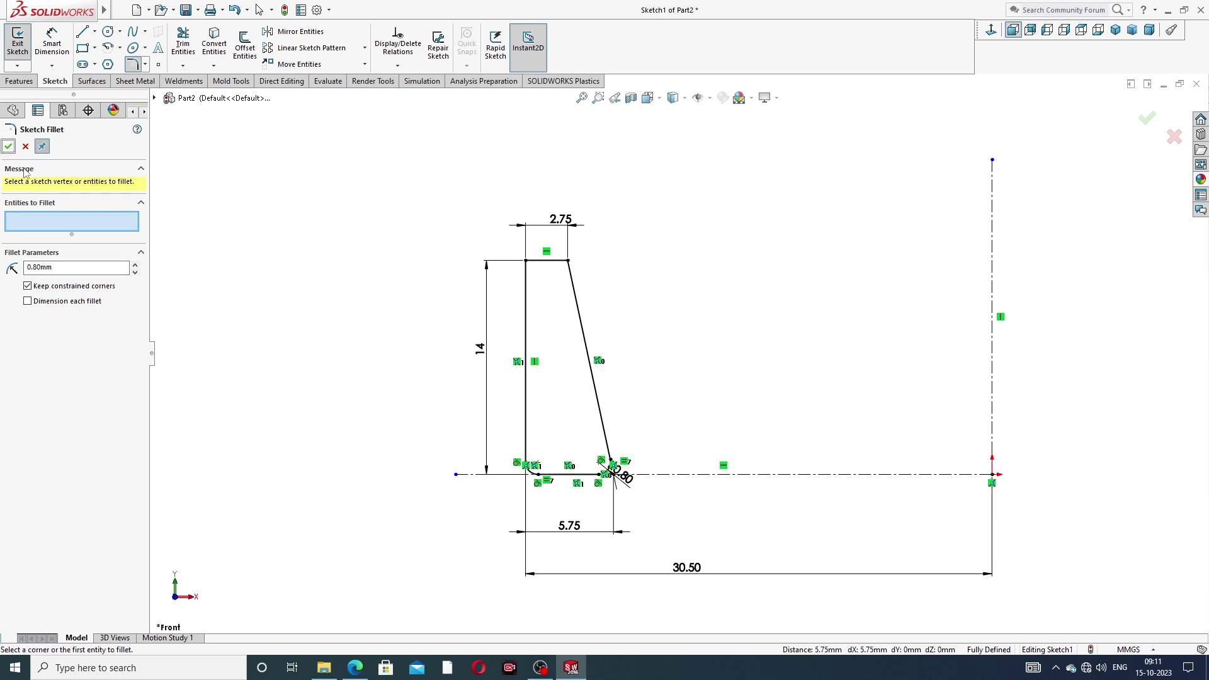
Step: Round both top corners with 0.50 sketch fillets
left_click_drag(63, 268, 8, 269)
type(".6")
key("Return")
left_click_drag(51, 267, 20, 267)
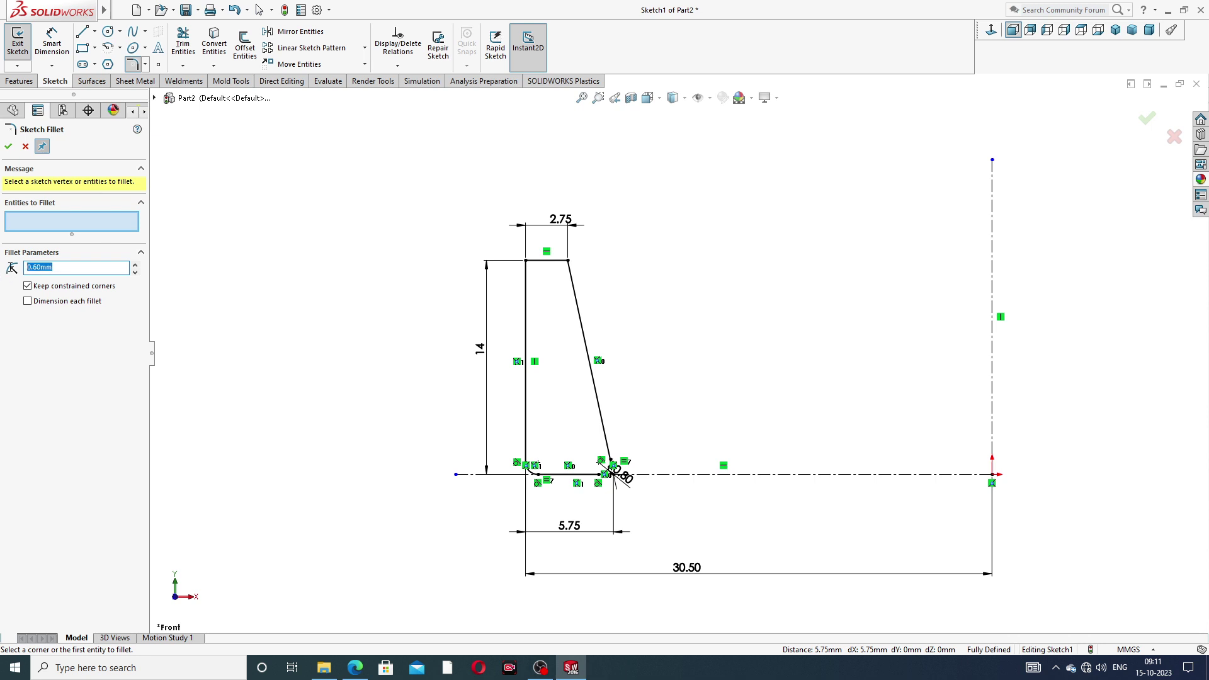
type(".5")
key("Return")
left_click(568, 261)
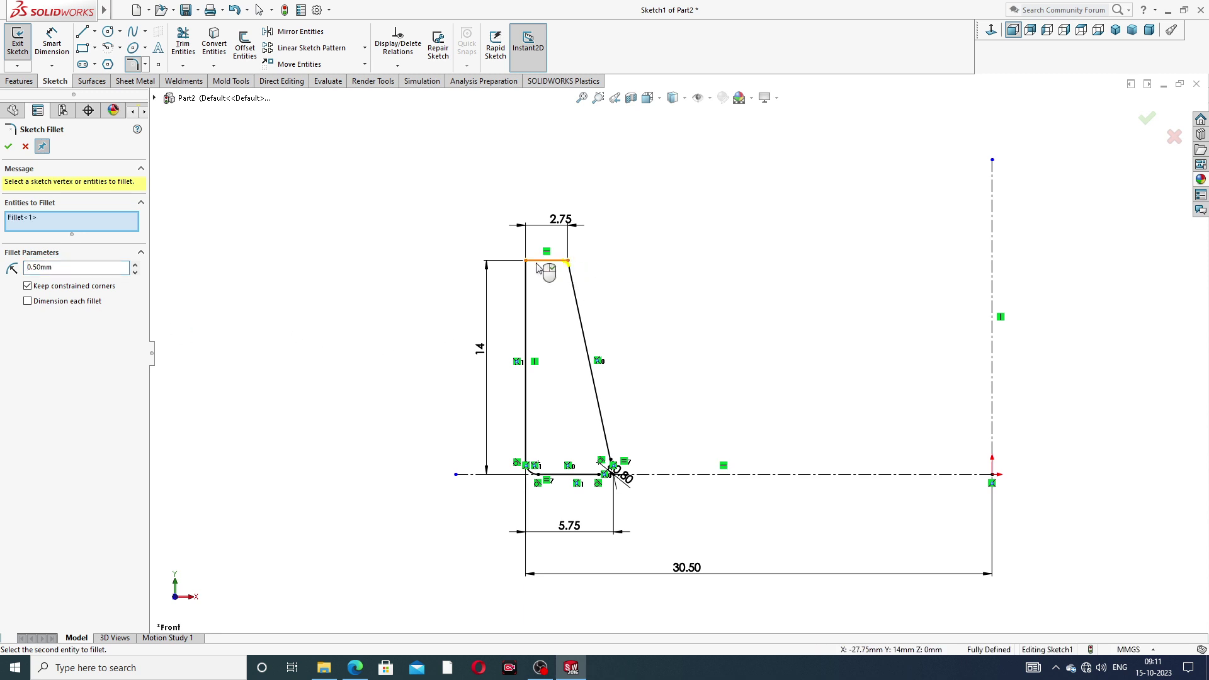
left_click(526, 261)
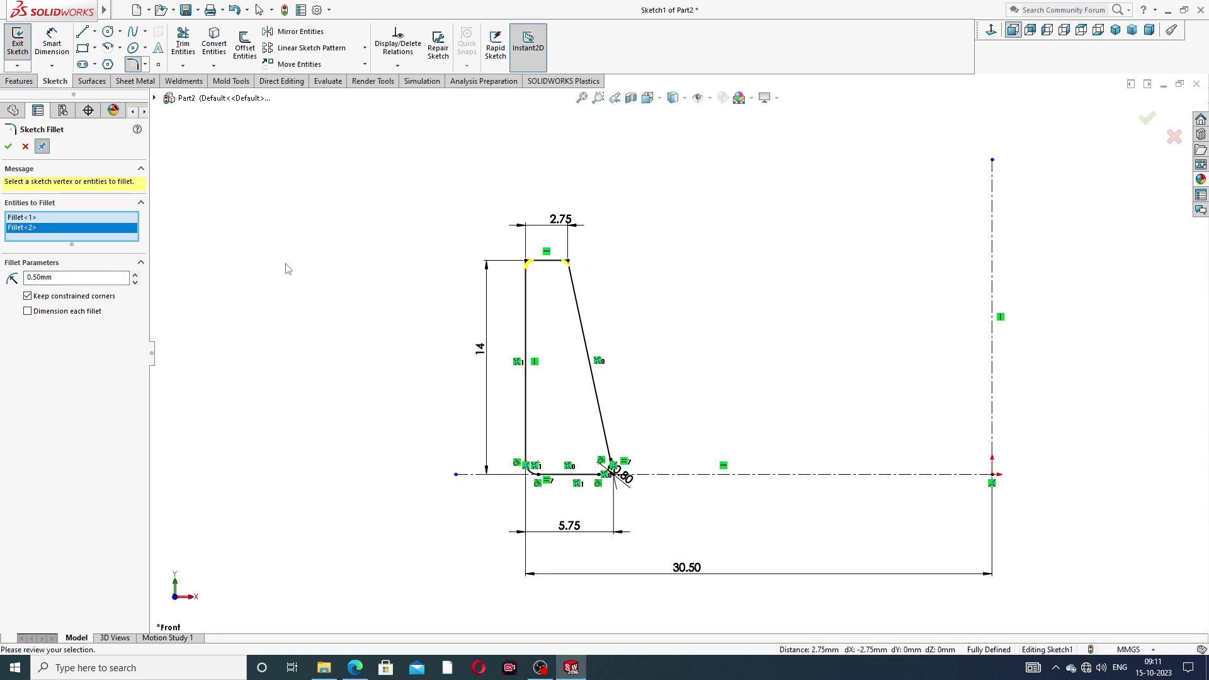
left_click(8, 147)
left_click(8, 147)
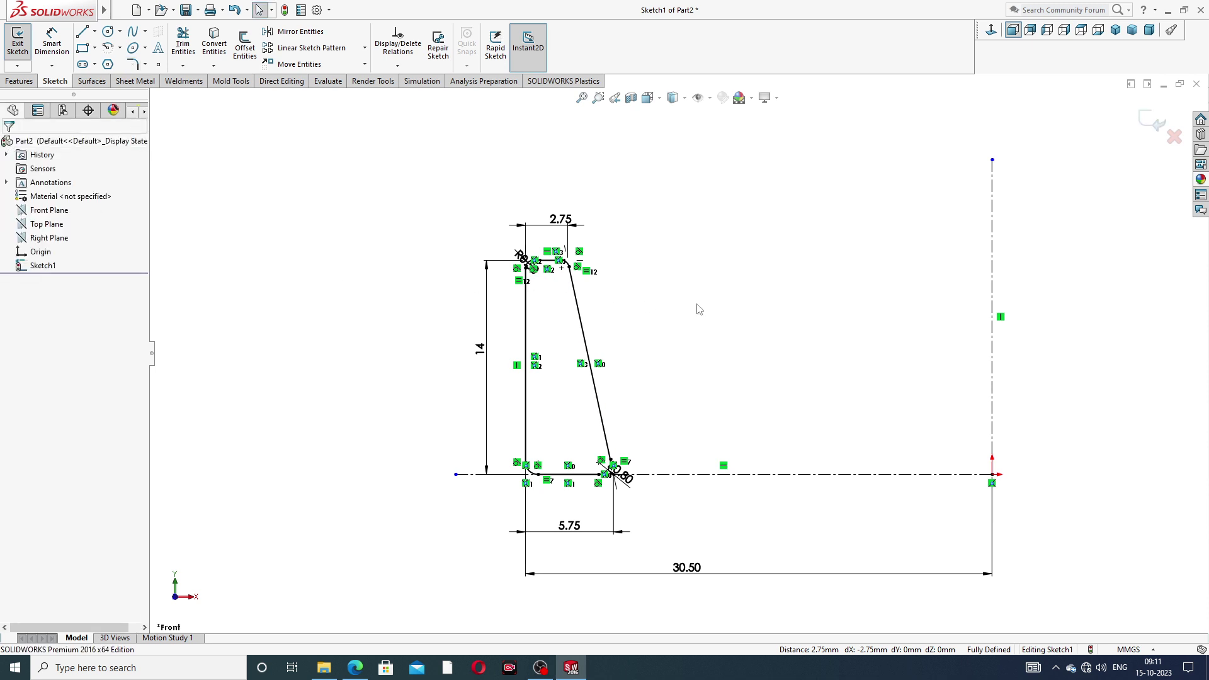
Step: Reposition the 2.75, R0.80 and 30.50 dimensions and start Revolved Boss/Base
left_click_drag(560, 222, 489, 226)
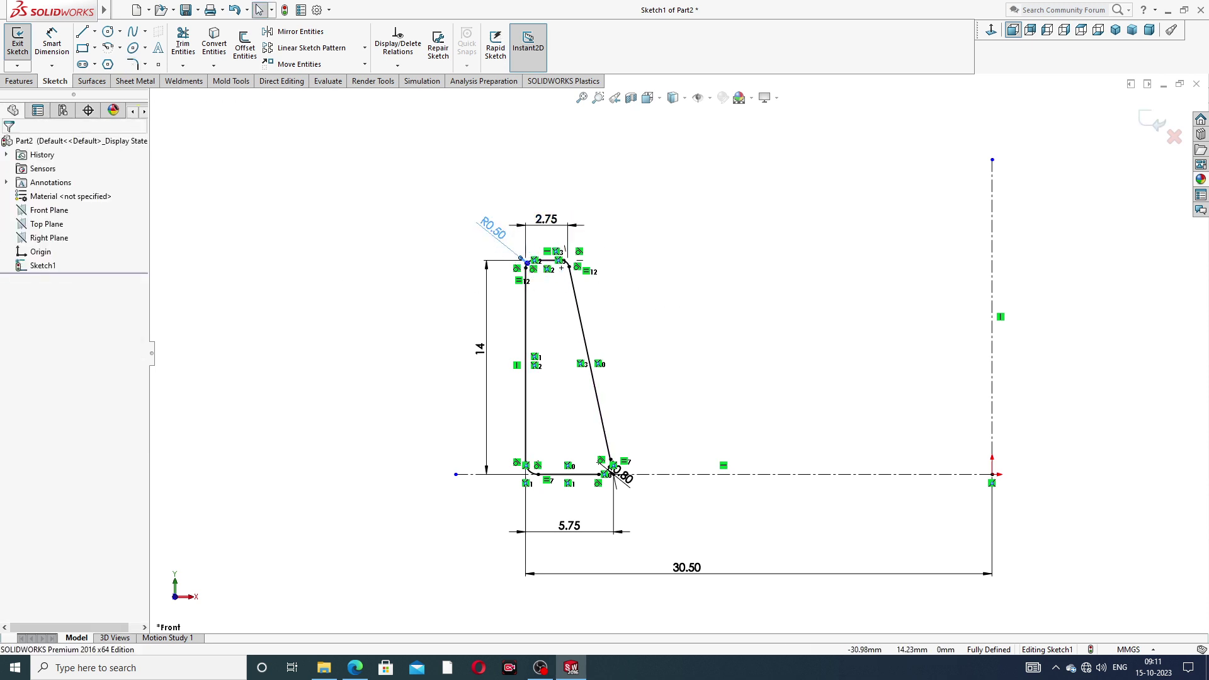
left_click_drag(632, 483, 676, 510)
left_click(702, 388)
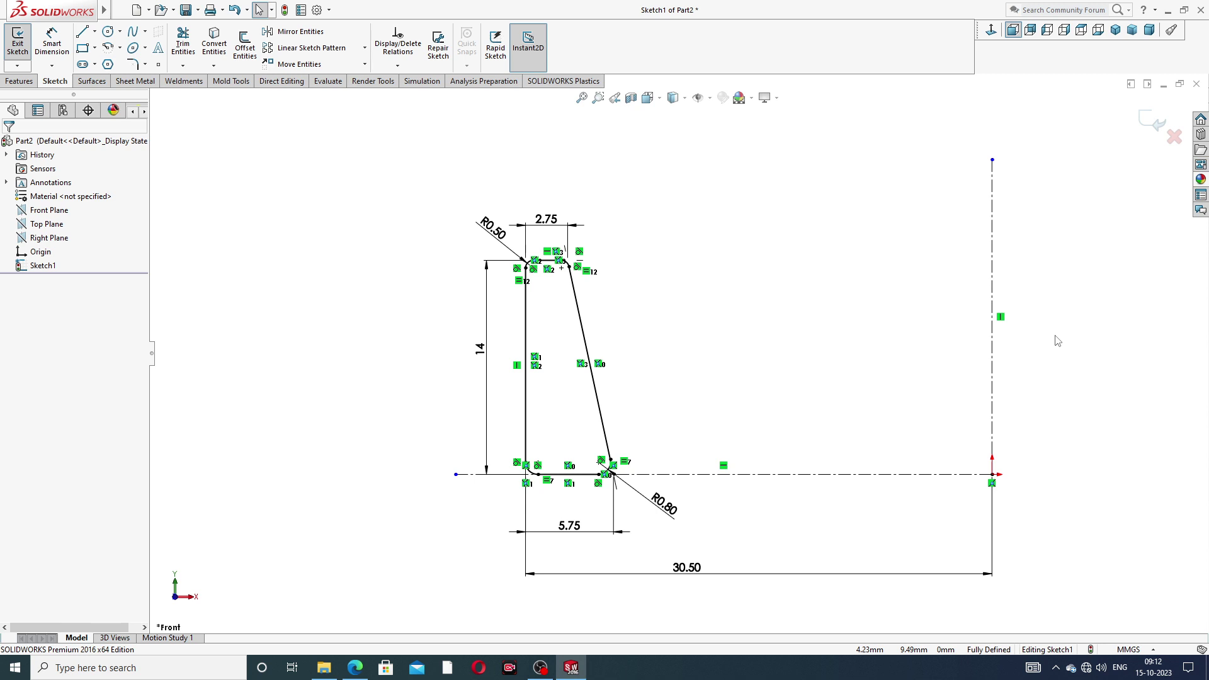
left_click_drag(685, 570, 696, 562)
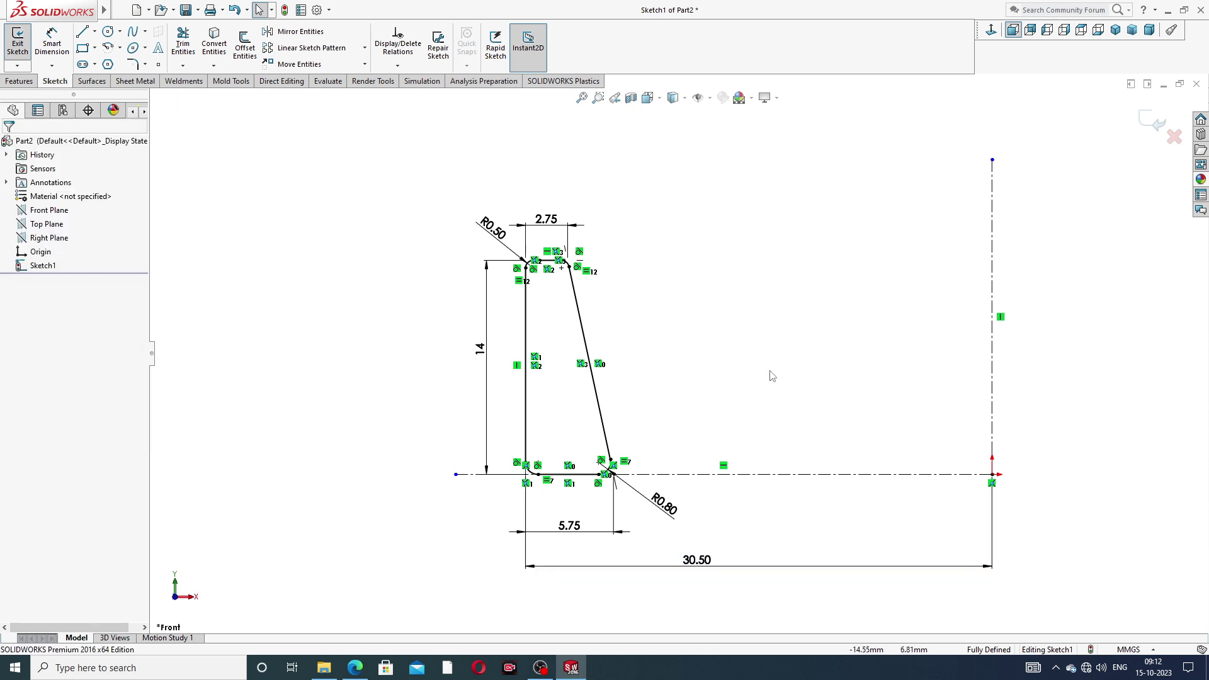
key("z")
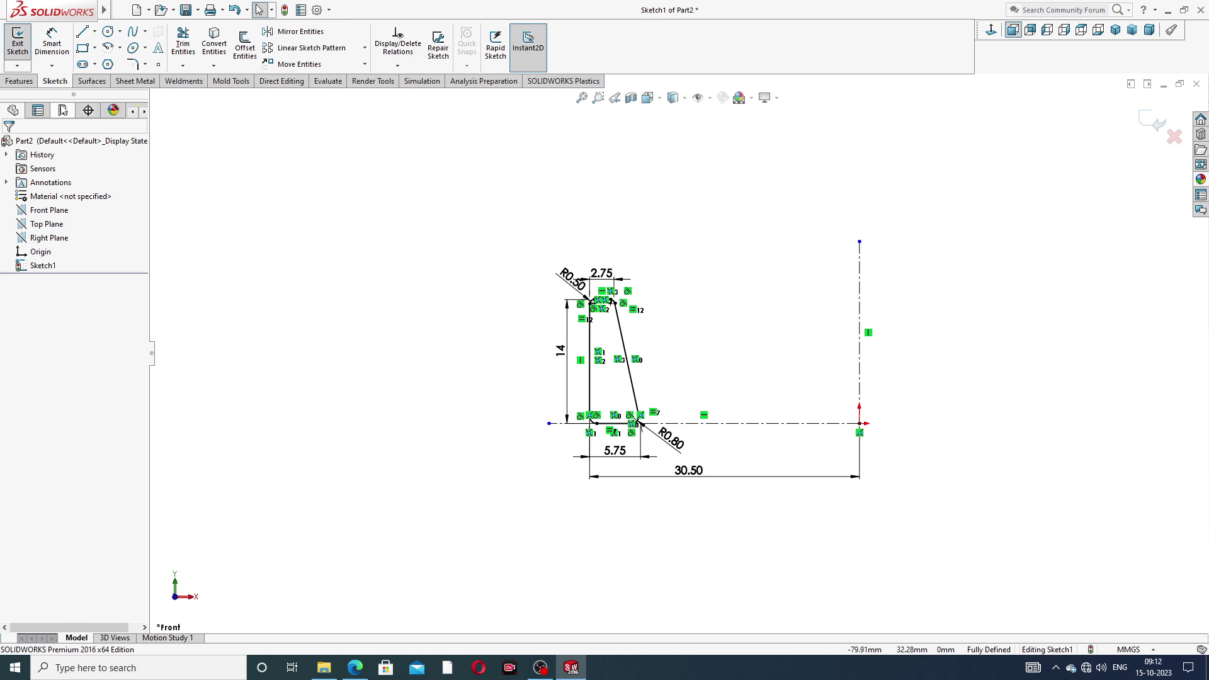
left_click(19, 80)
left_click(59, 56)
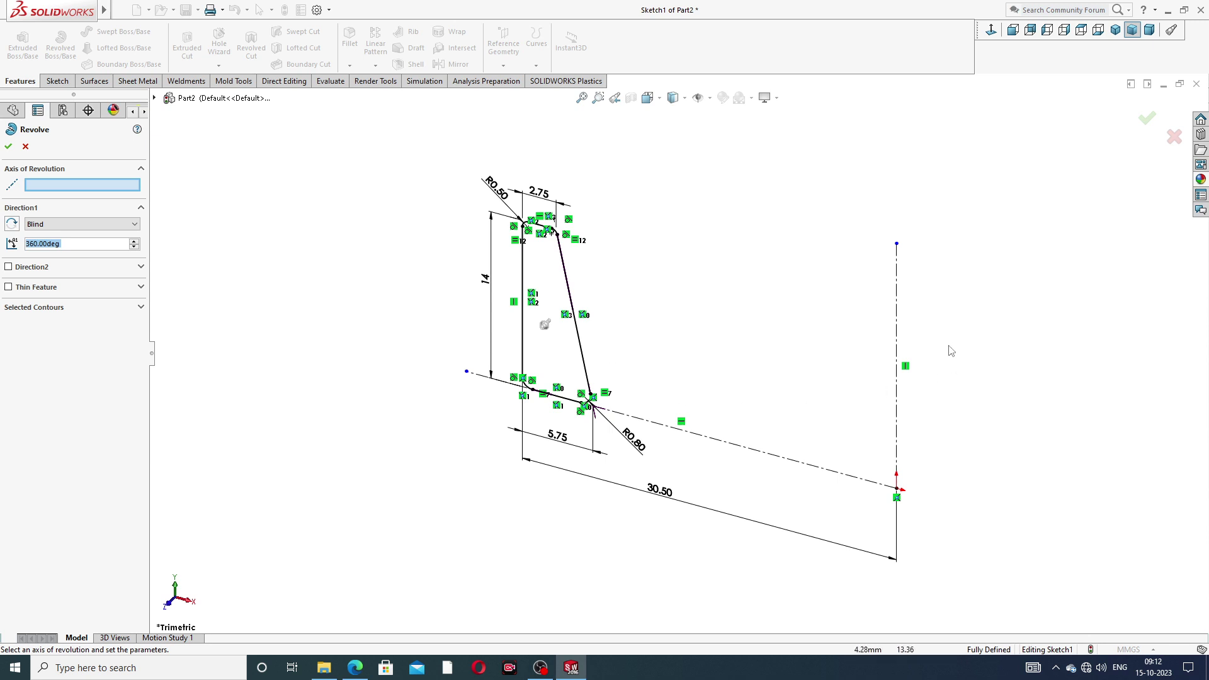
Step: Revolve the profile 360° about the vertical centerline to create Revolve1
left_click(898, 313)
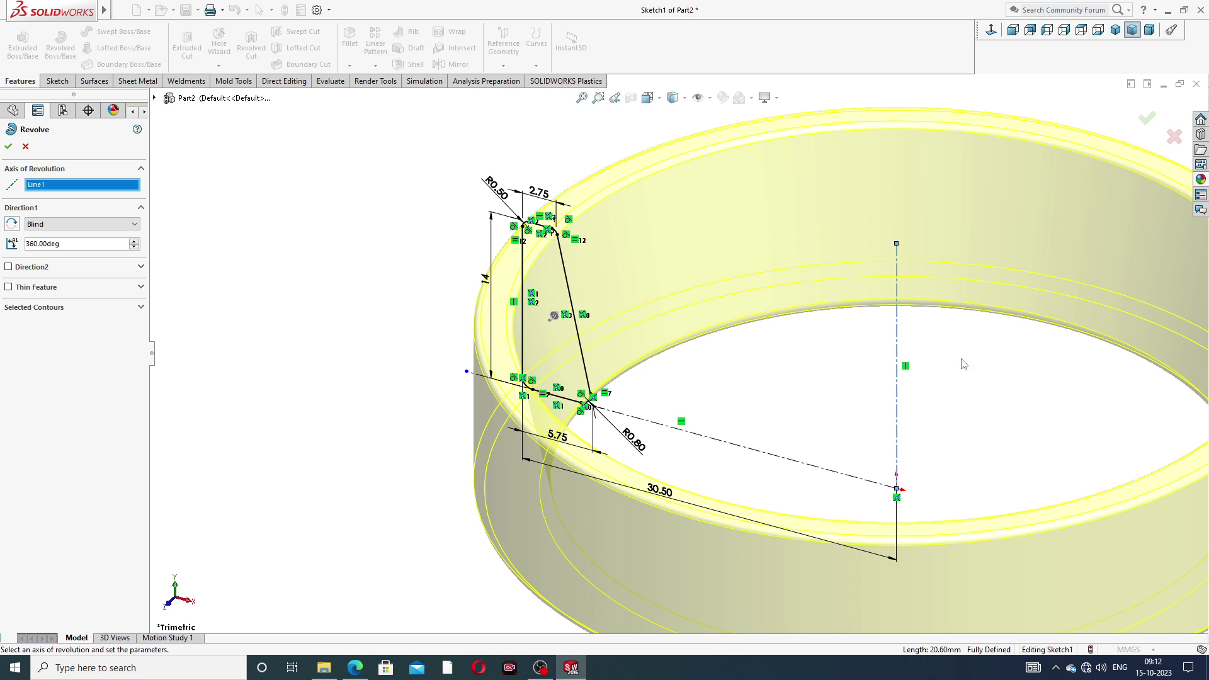
key("z")
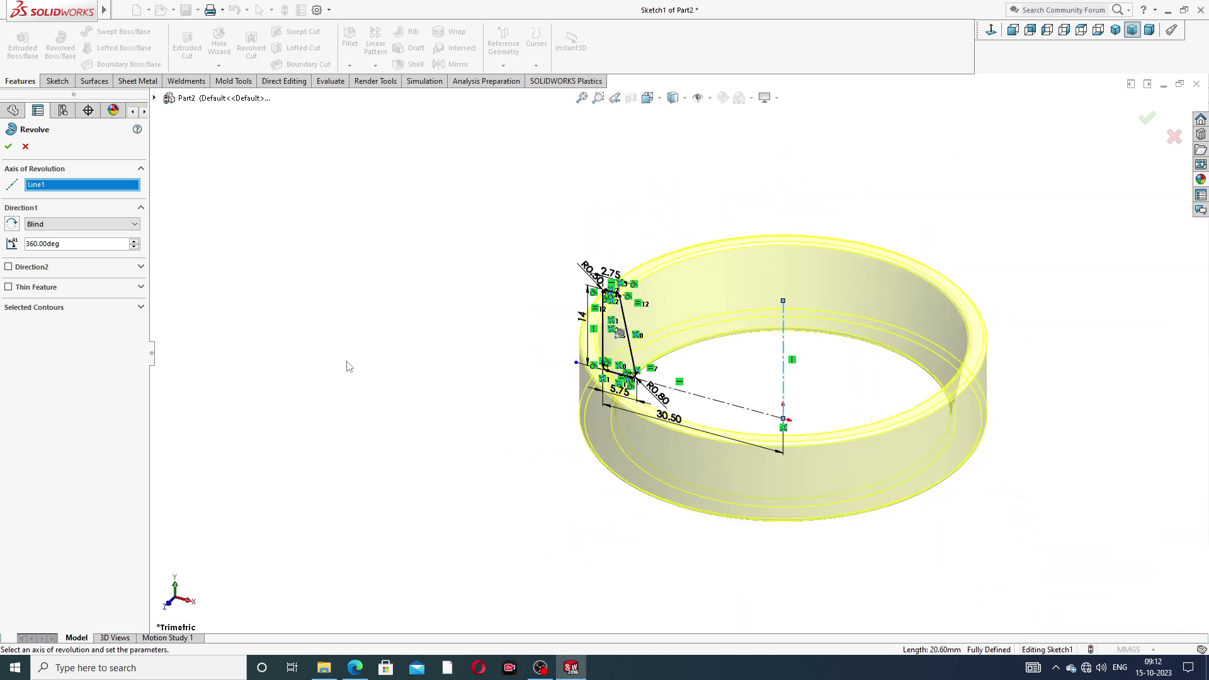
left_click(8, 146)
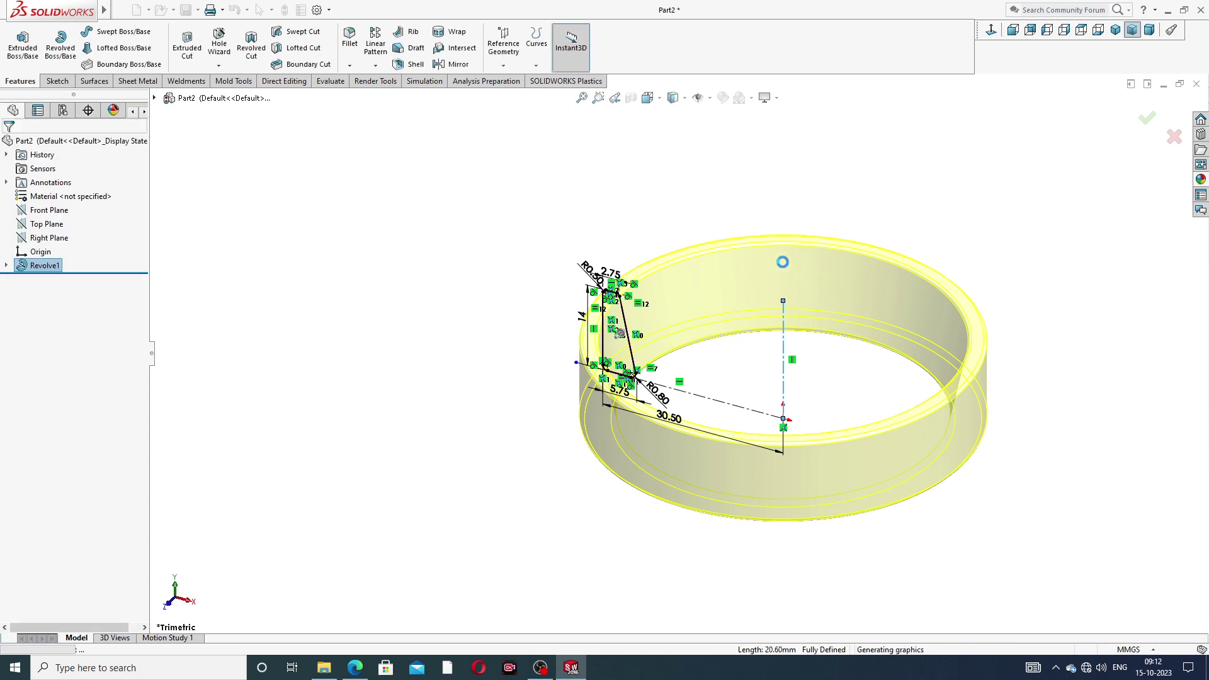
middle_click_drag(767, 382, 905, 259)
Step: Orbit and zoom the ring, then open the metal appearances library
scroll(875, 263, "down", 5)
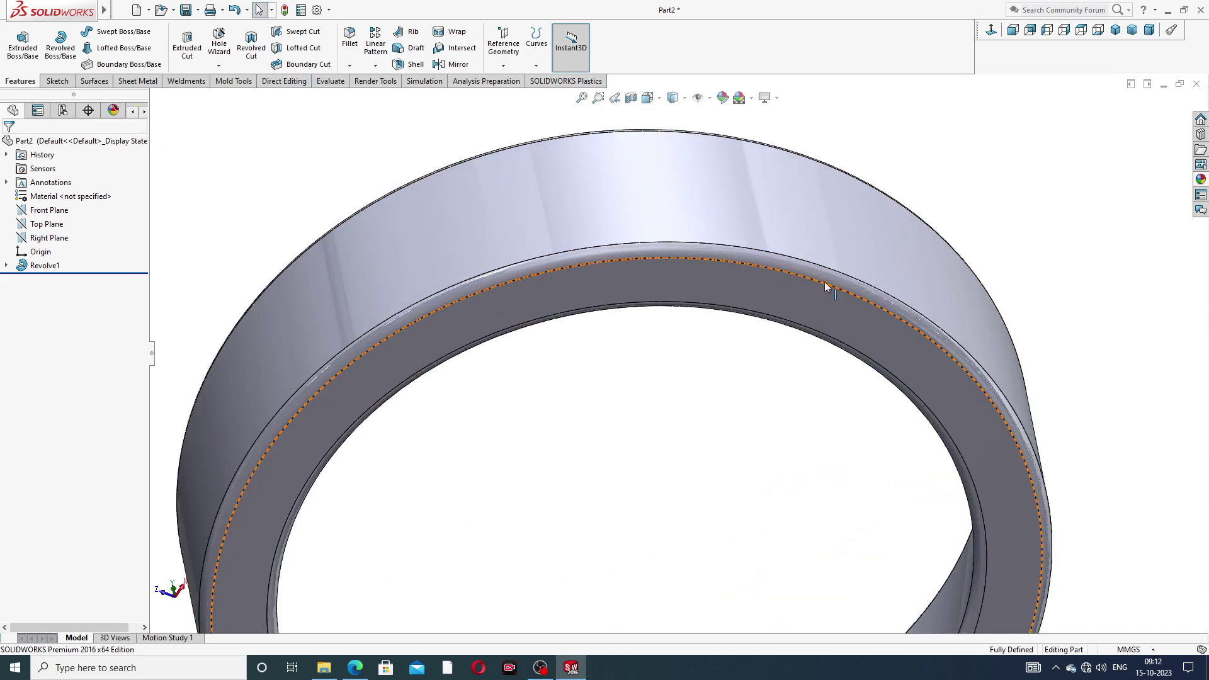
scroll(925, 240, "up", 5)
middle_click_drag(818, 286, 656, 376)
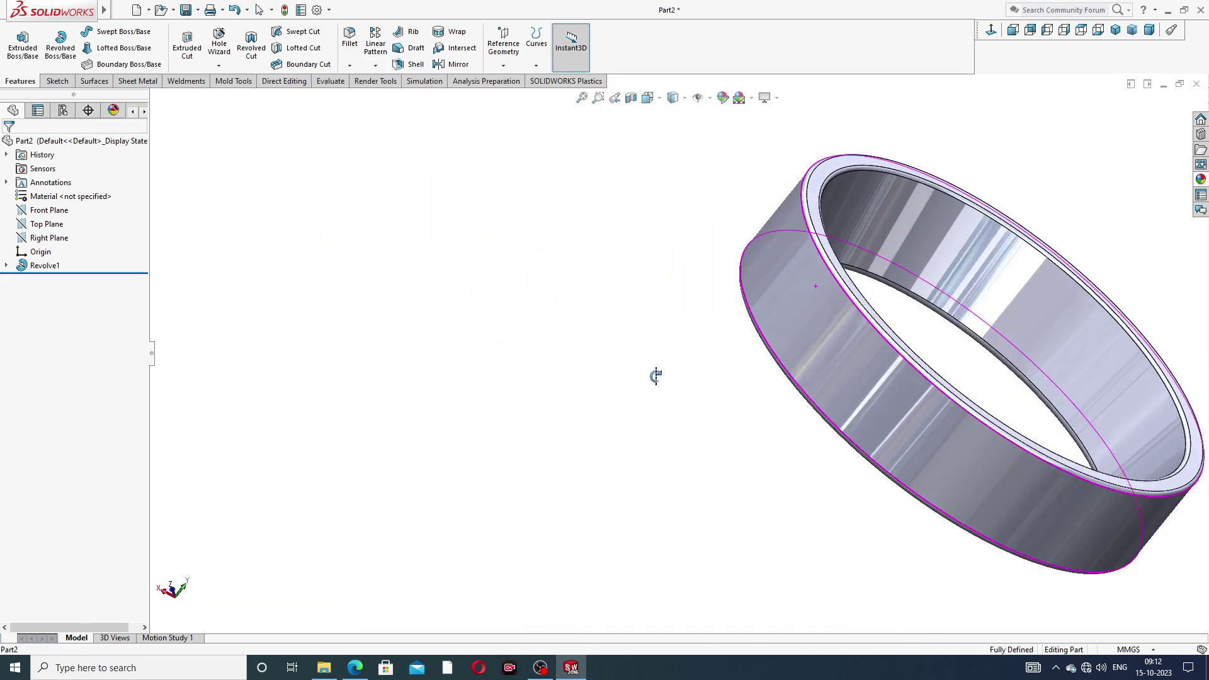
middle_click_drag(966, 248, 986, 285)
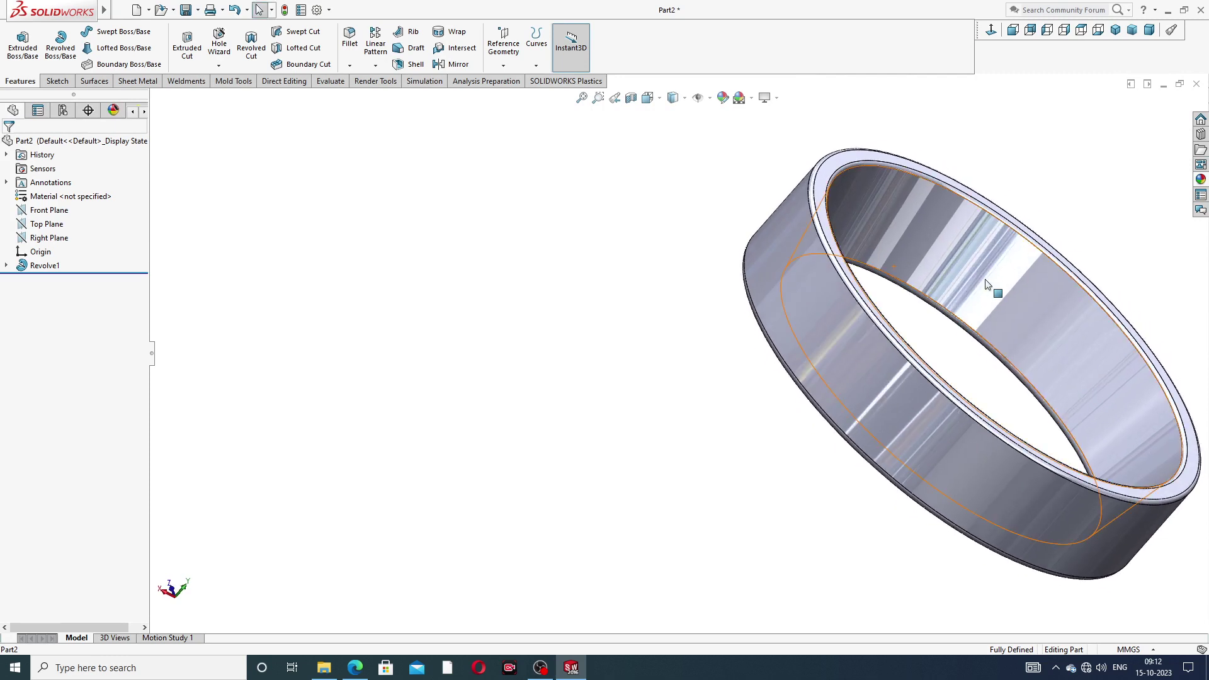
key("z")
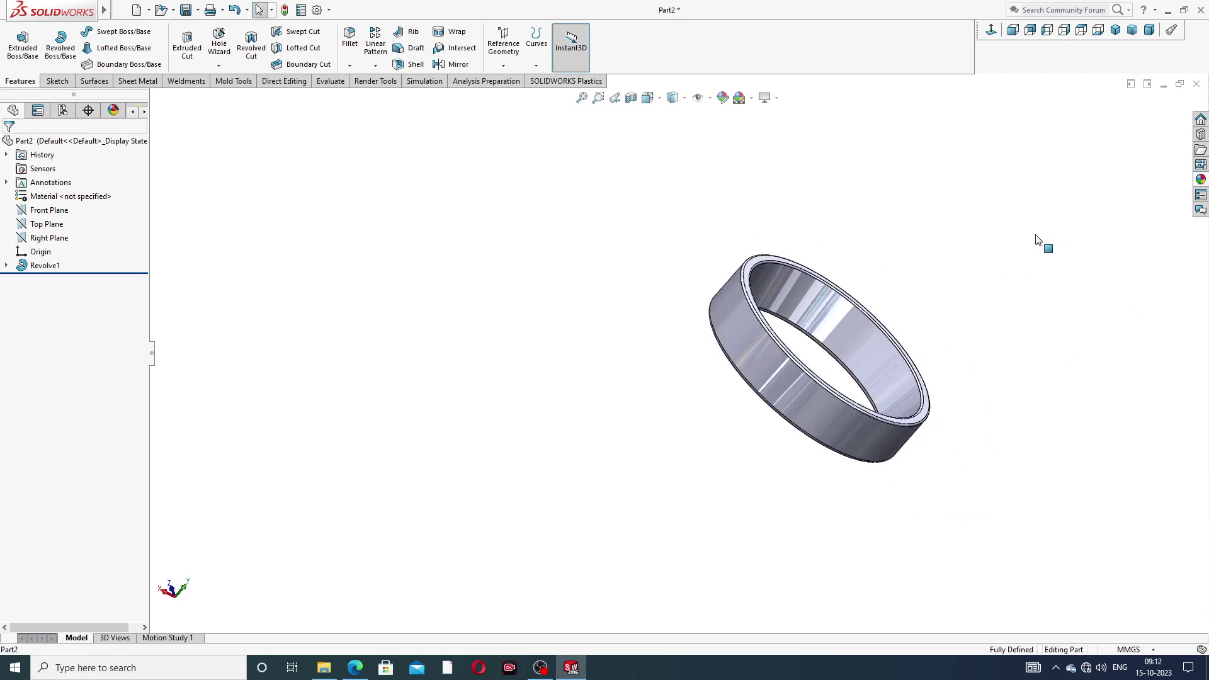
left_click(1201, 180)
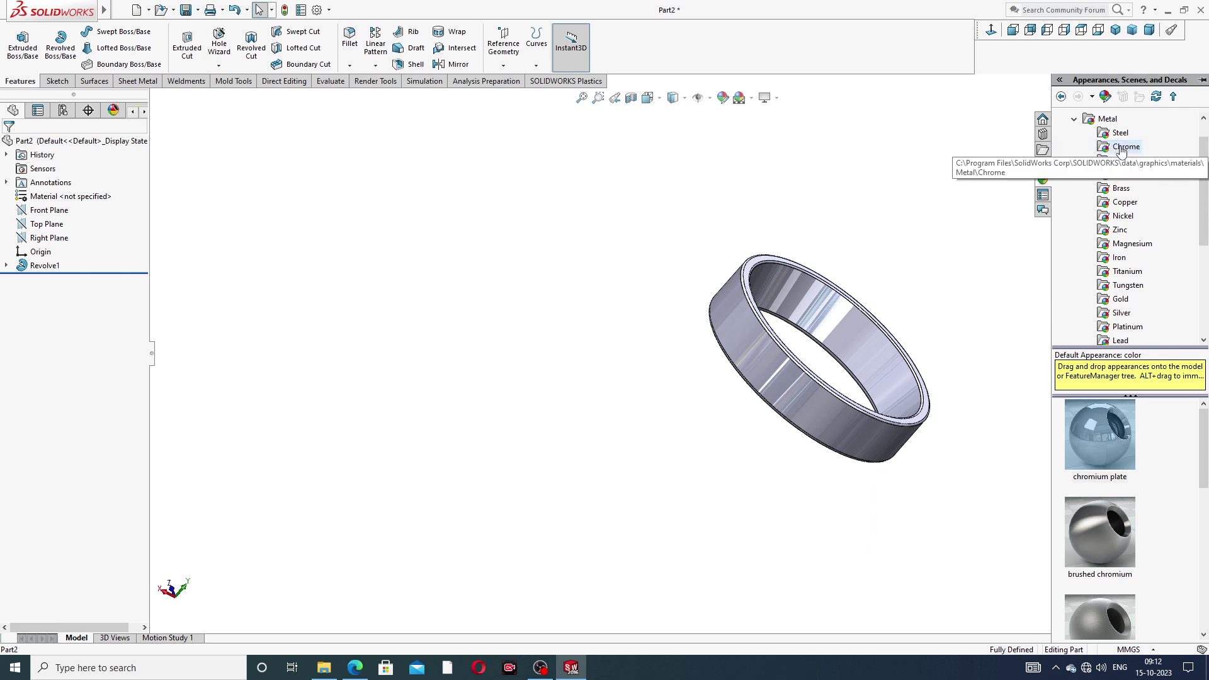
Step: Apply the chromium plate appearance to the ring and return to isometric view
double_click(1107, 420)
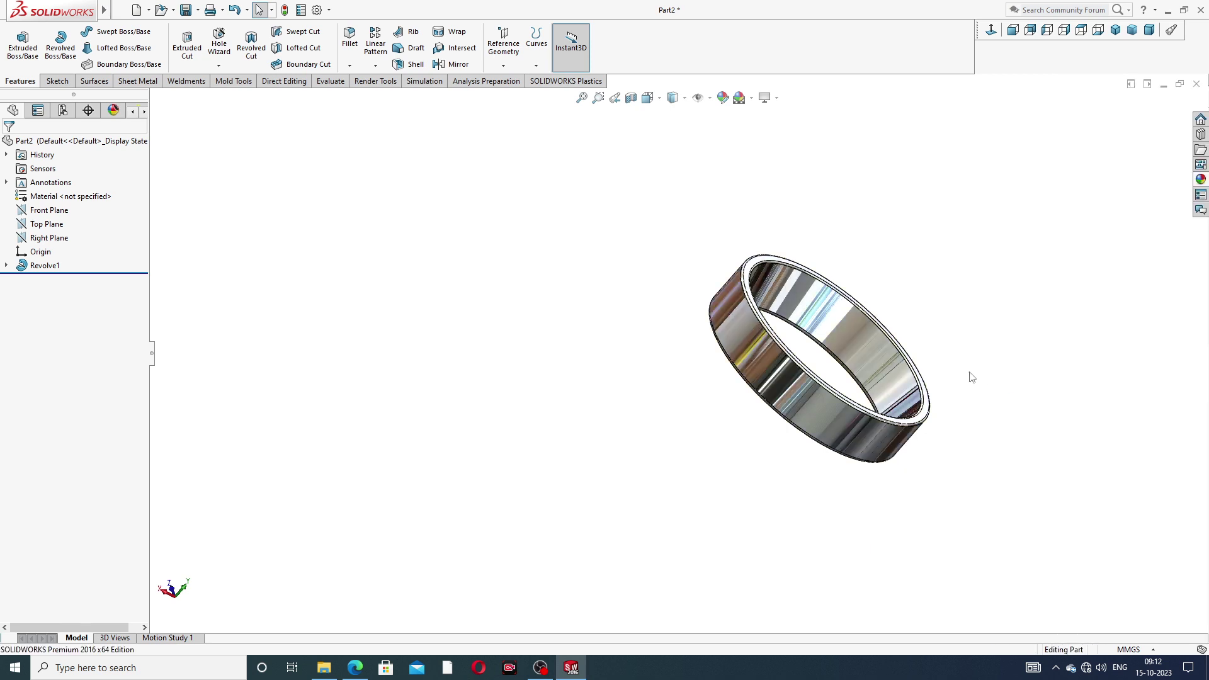
middle_click_drag(880, 343, 788, 446)
left_click(1116, 31)
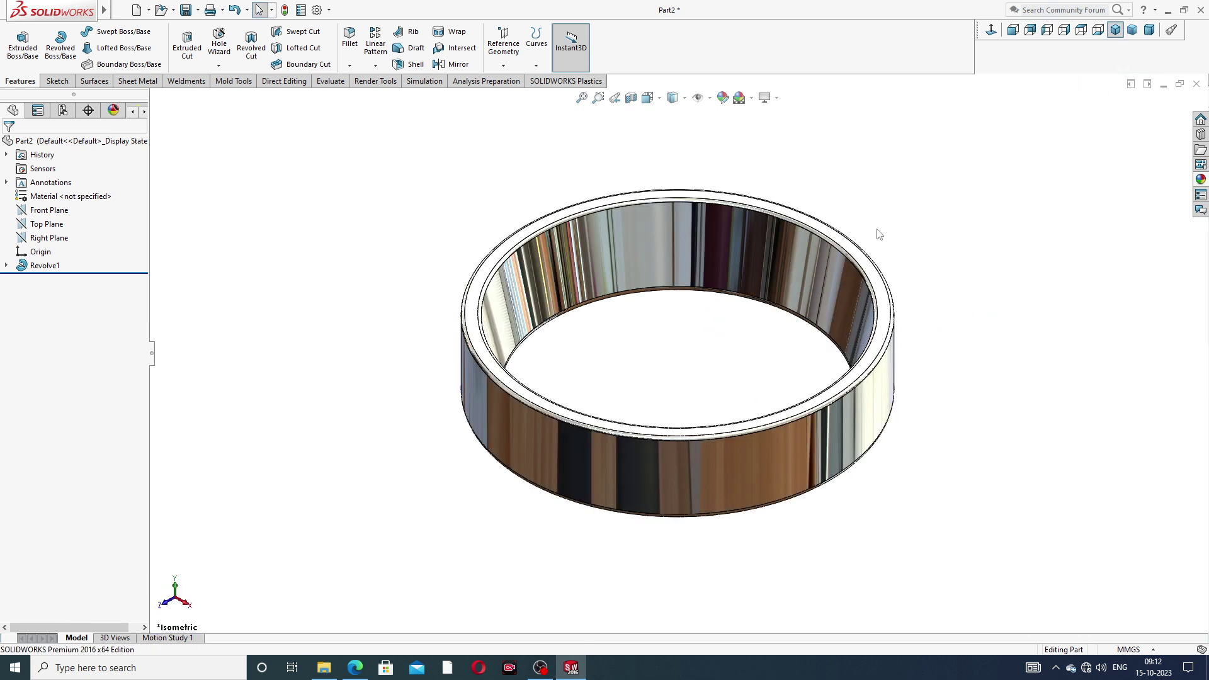
Step: Orbit and zoom the chrome ring to inspect it from several angles
middle_click_drag(826, 339, 674, 372)
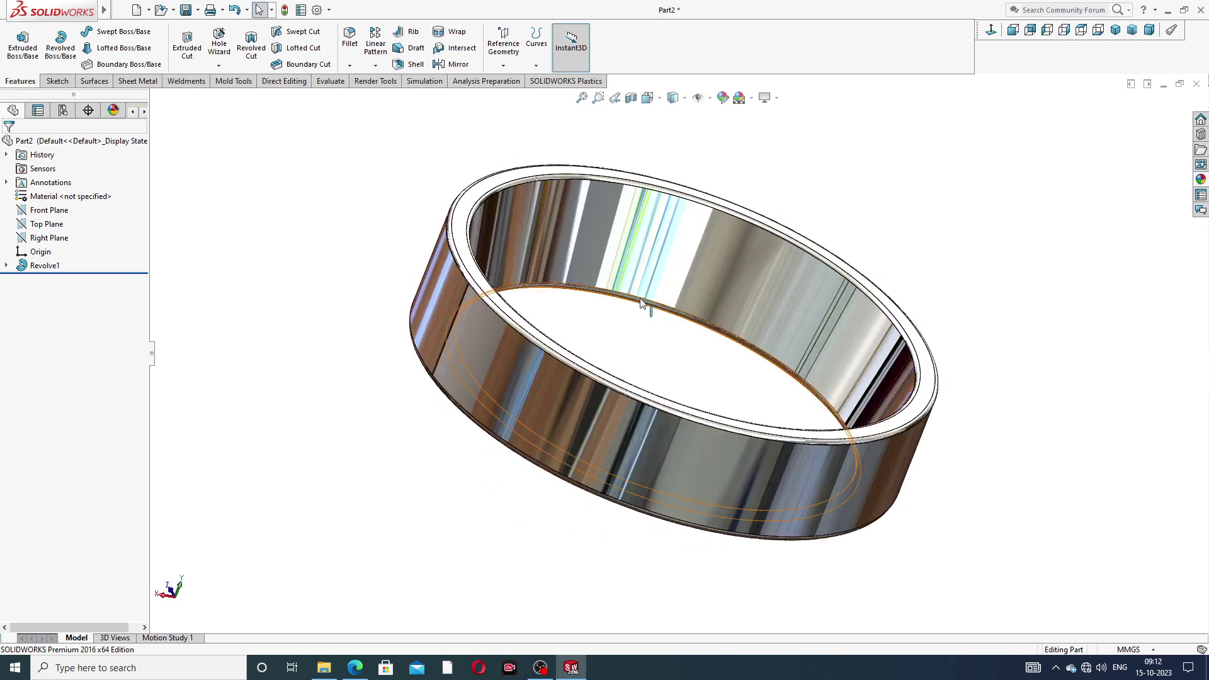
scroll(640, 288, "down", 2)
middle_click_drag(648, 293, 757, 331)
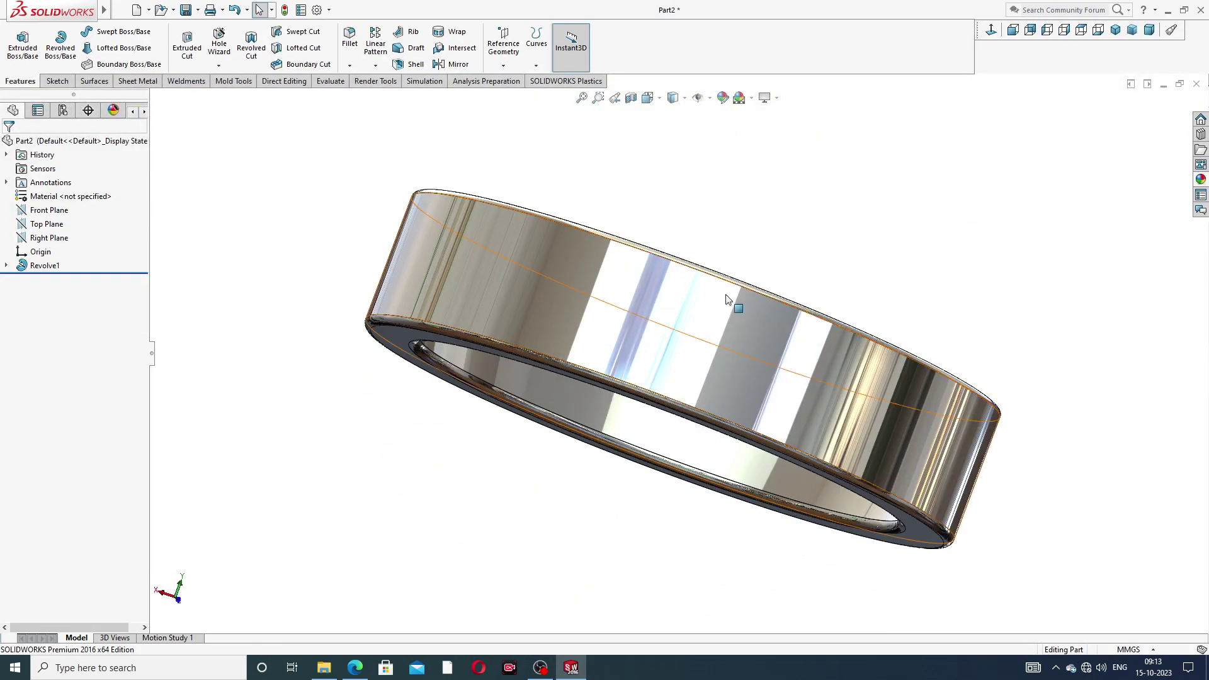
middle_click_drag(784, 252, 826, 246)
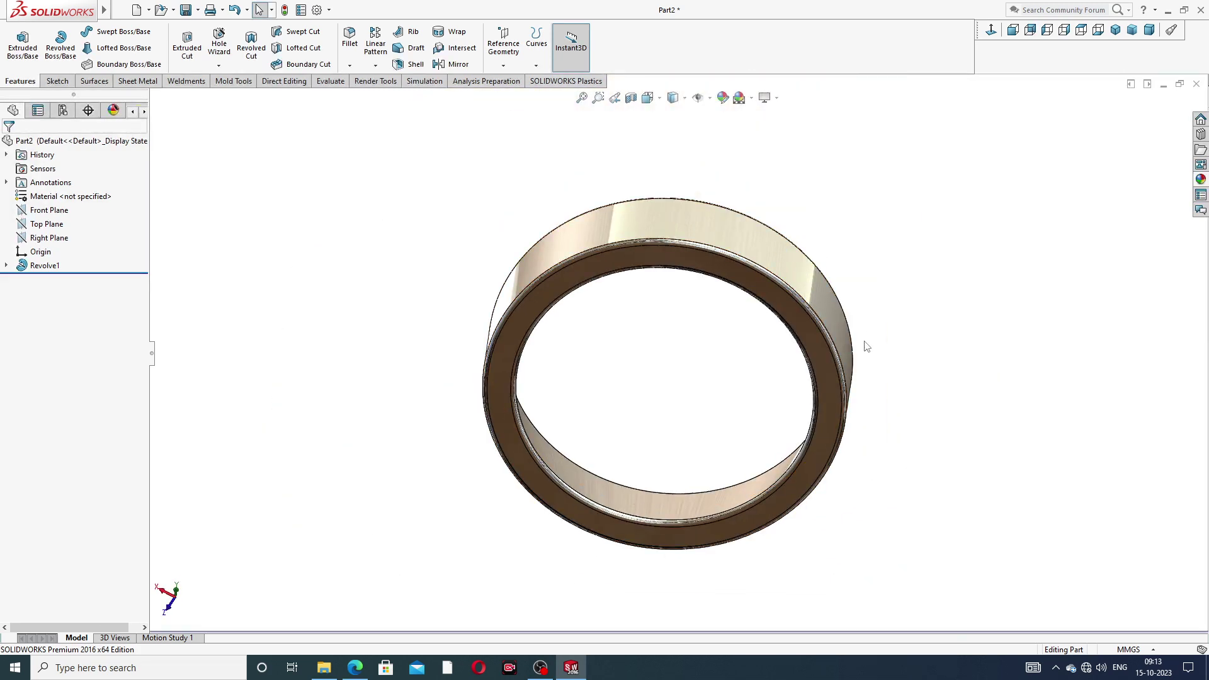
scroll(664, 208, "down", 2)
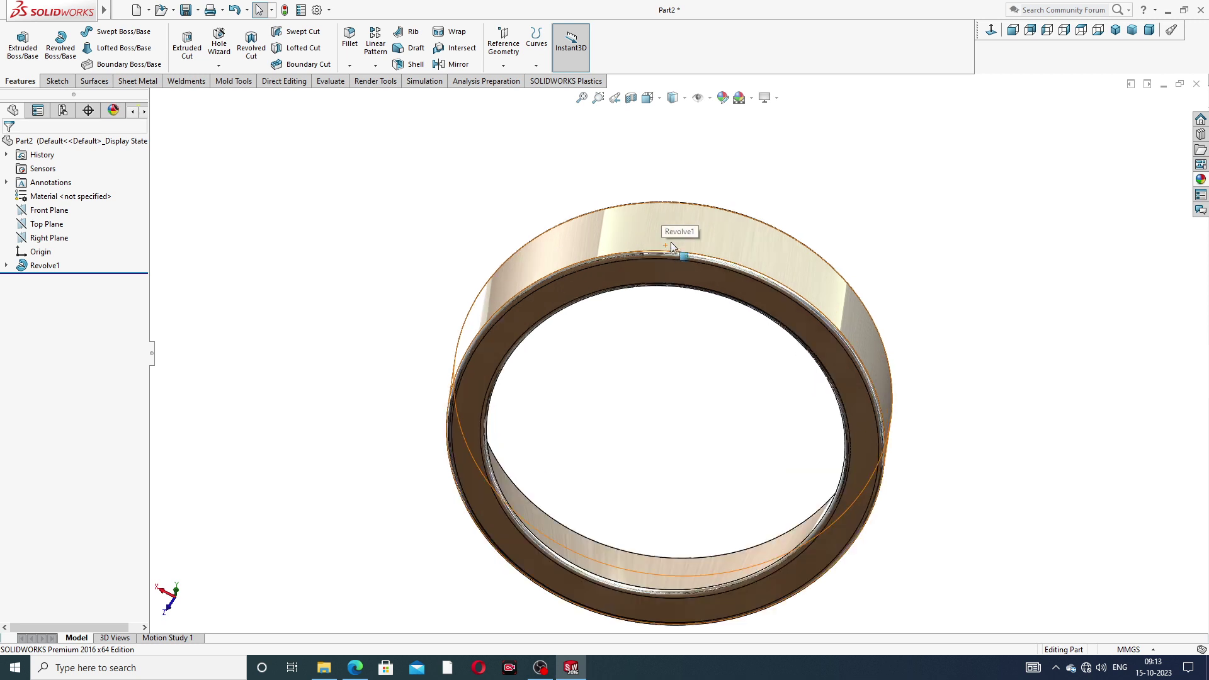
scroll(623, 251, "up", 3)
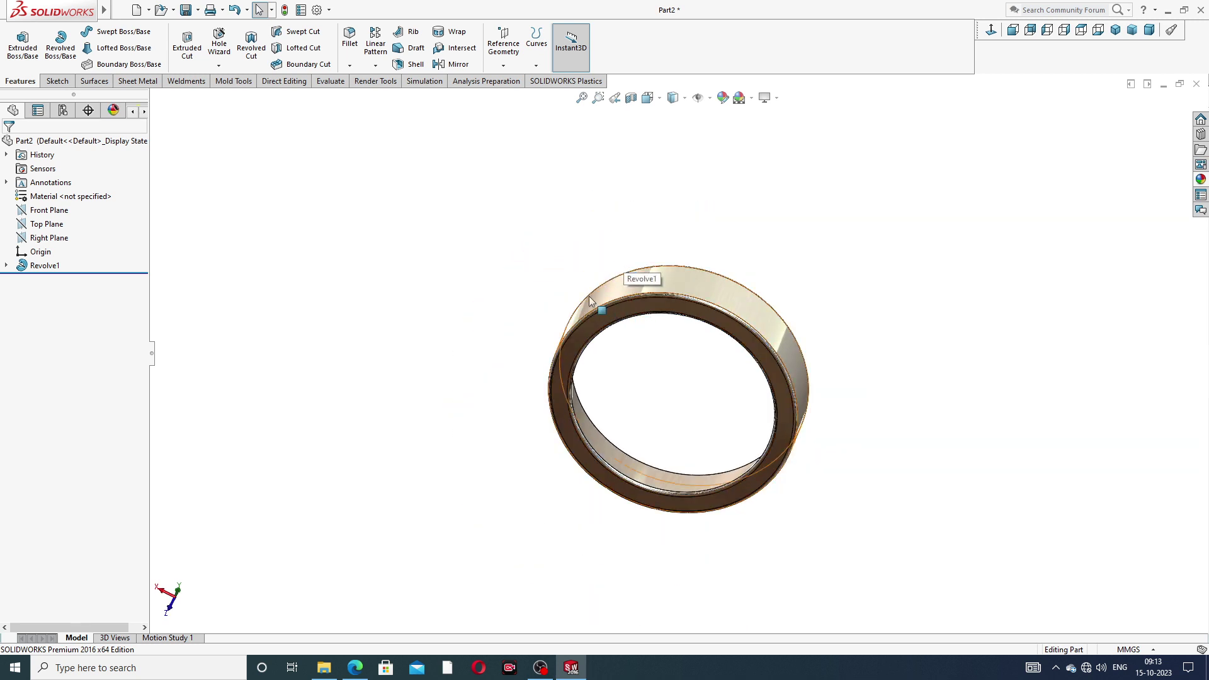
middle_click_drag(599, 301, 886, 244)
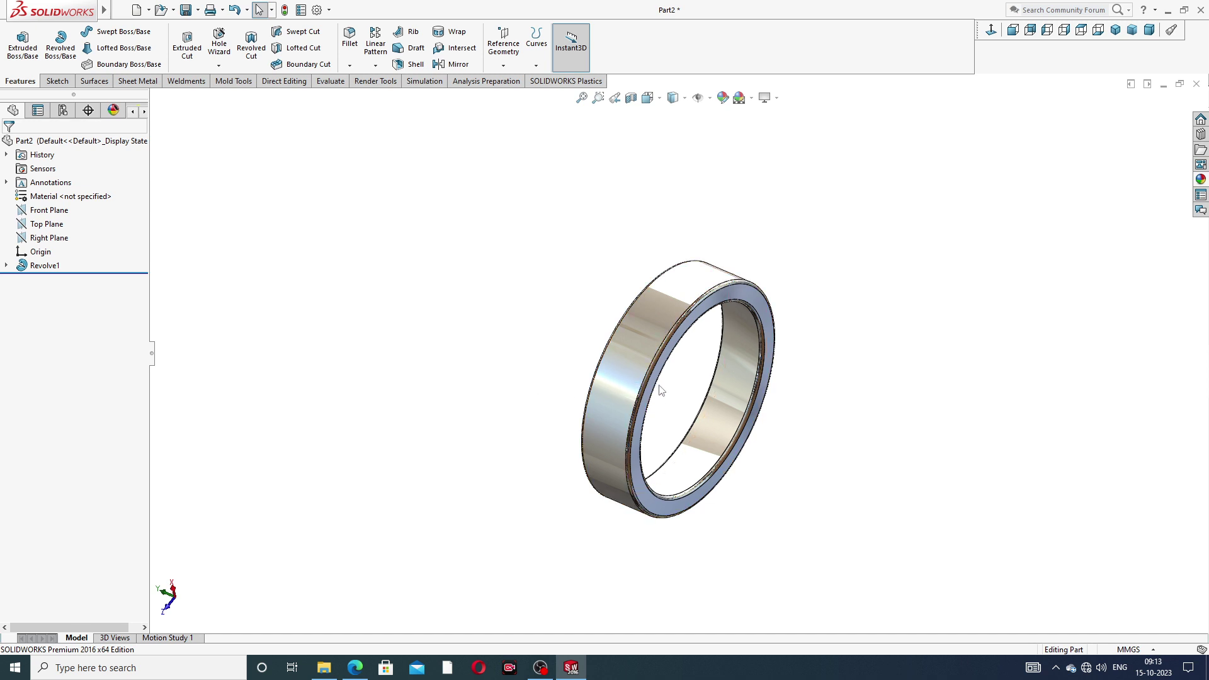
middle_click_drag(670, 399, 754, 381)
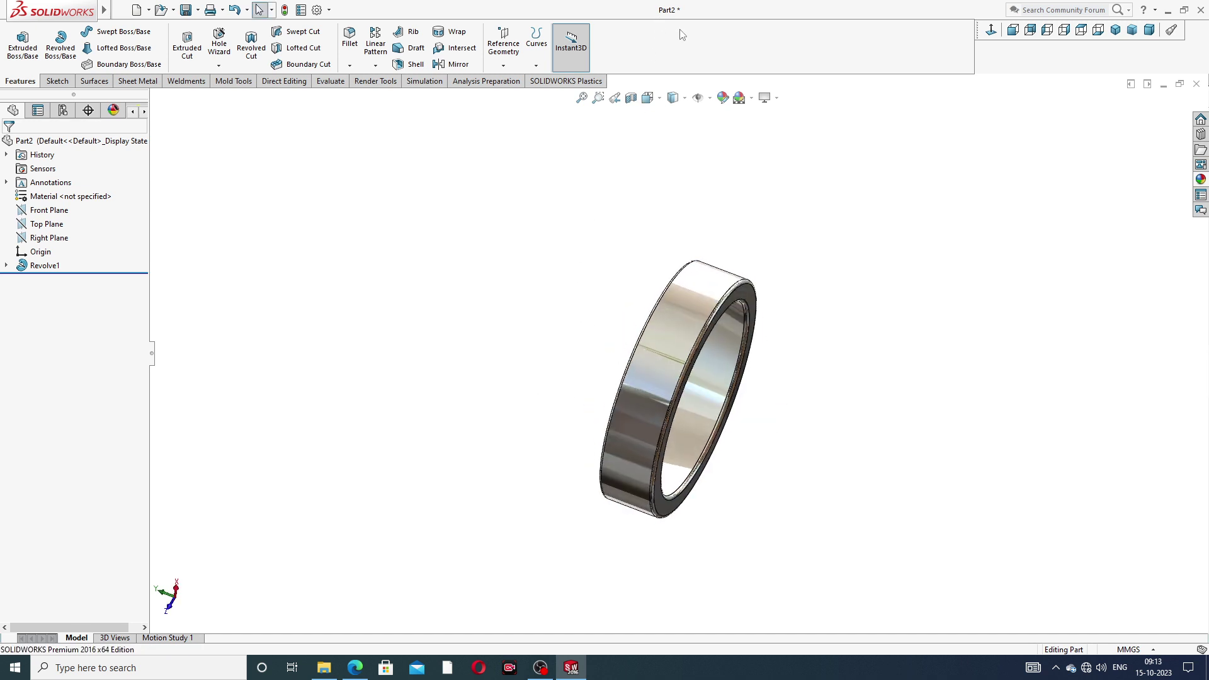
Step: Finish inspecting the ring, then bring up the PART-01 drawing in Edge
middle_click_drag(675, 335, 748, 297)
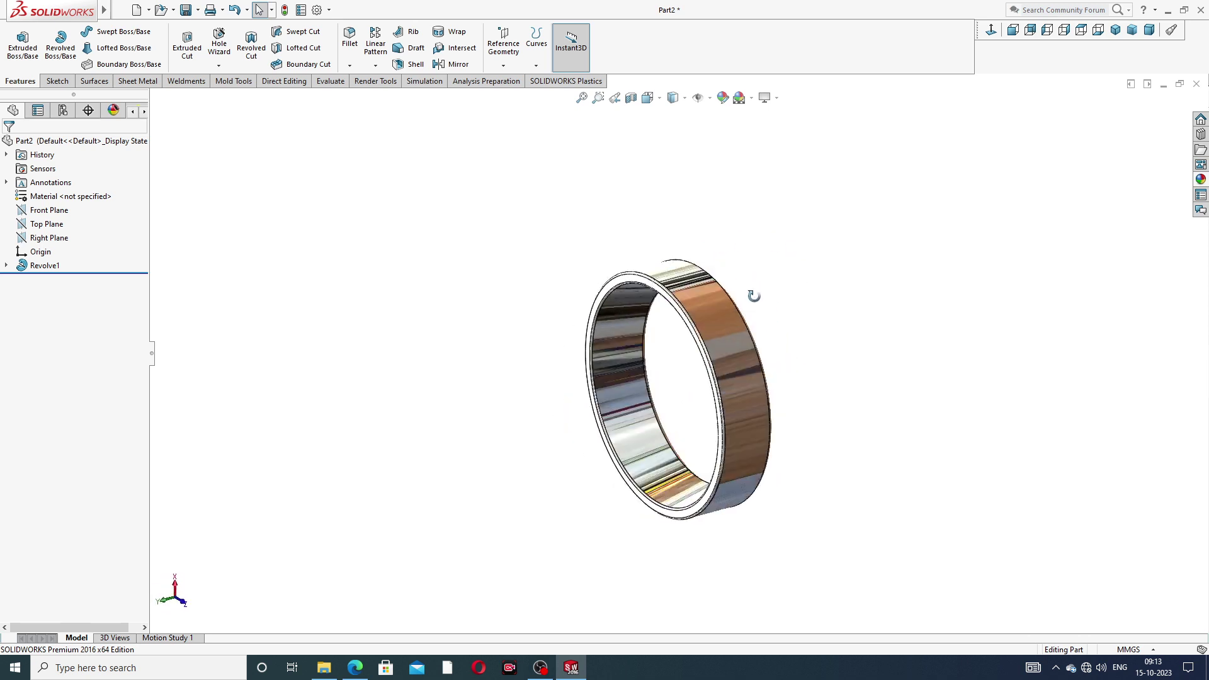
scroll(699, 372, "down", 5)
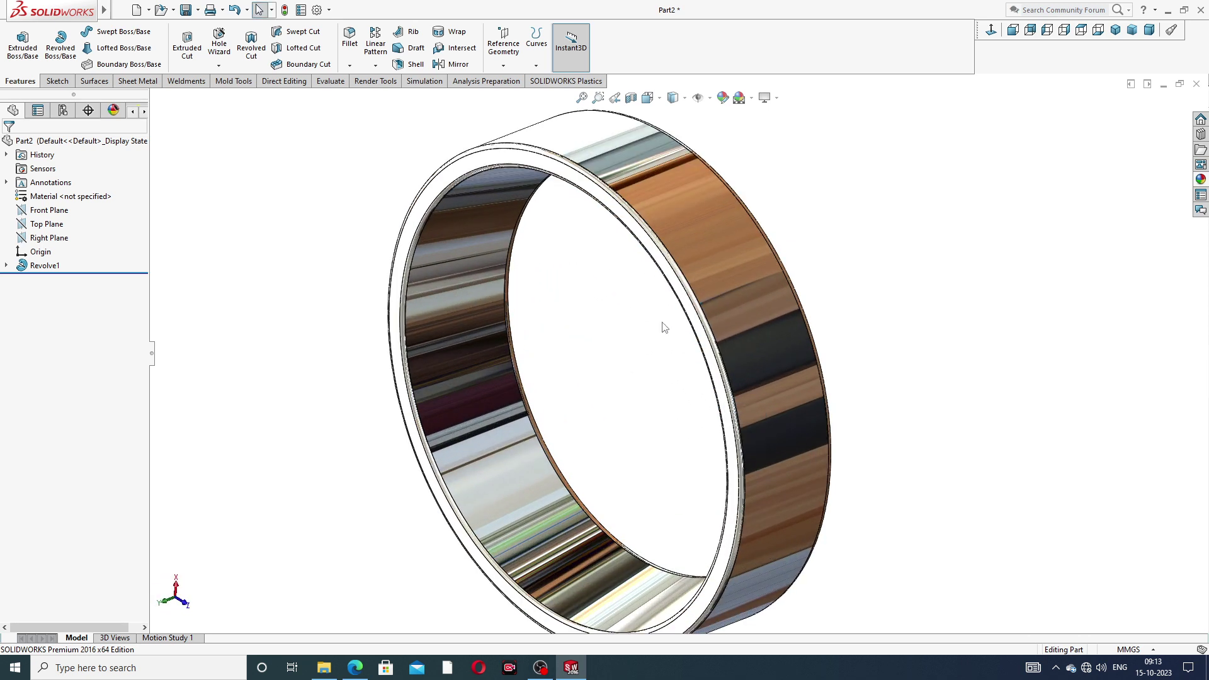
scroll(665, 326, "up", 3)
middle_click_drag(629, 372, 652, 356)
scroll(651, 356, "down", 2)
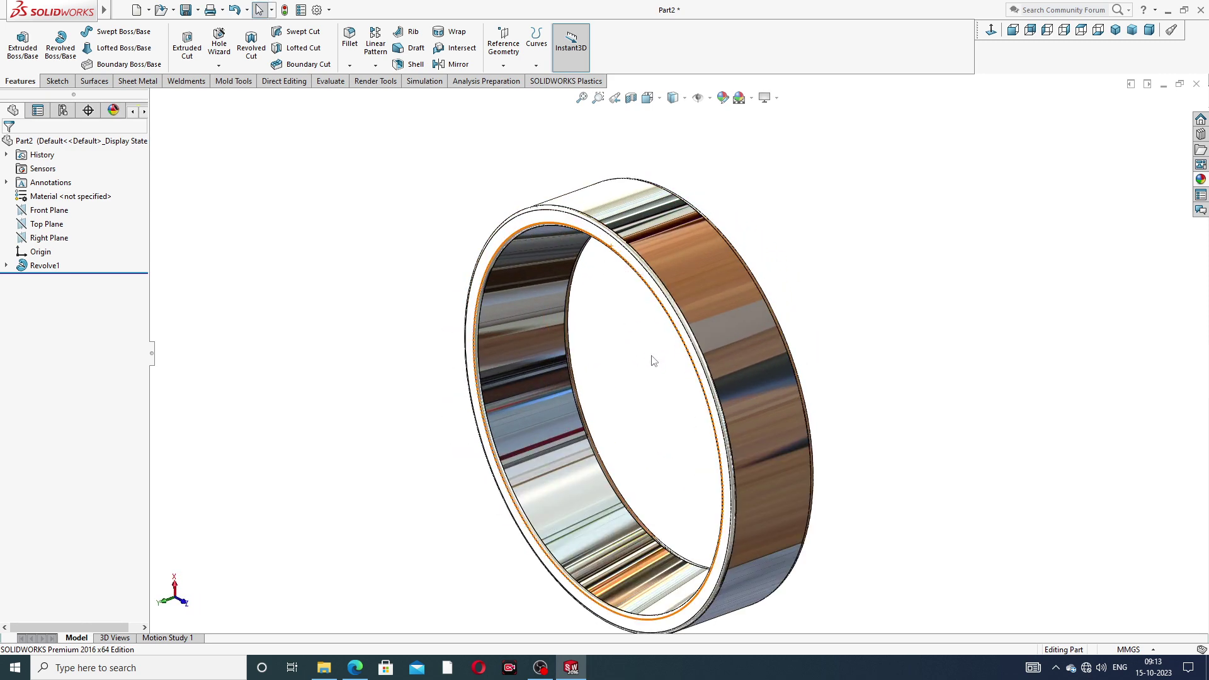
scroll(652, 356, "up", 2)
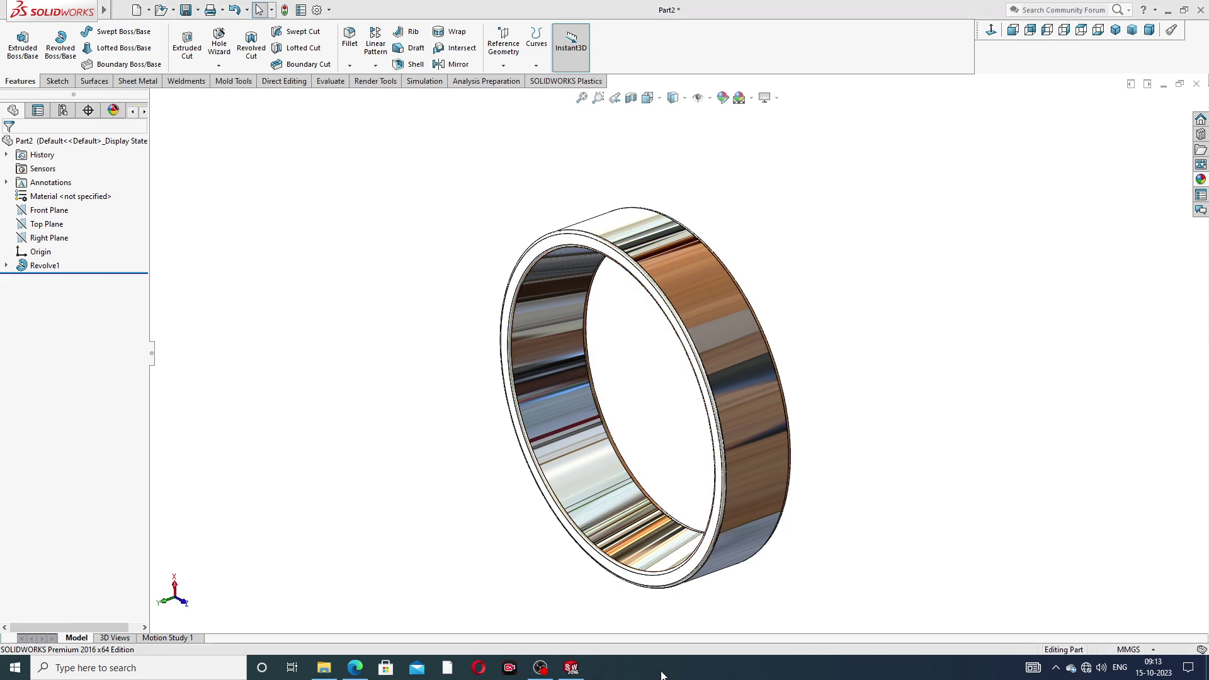
left_click(354, 669)
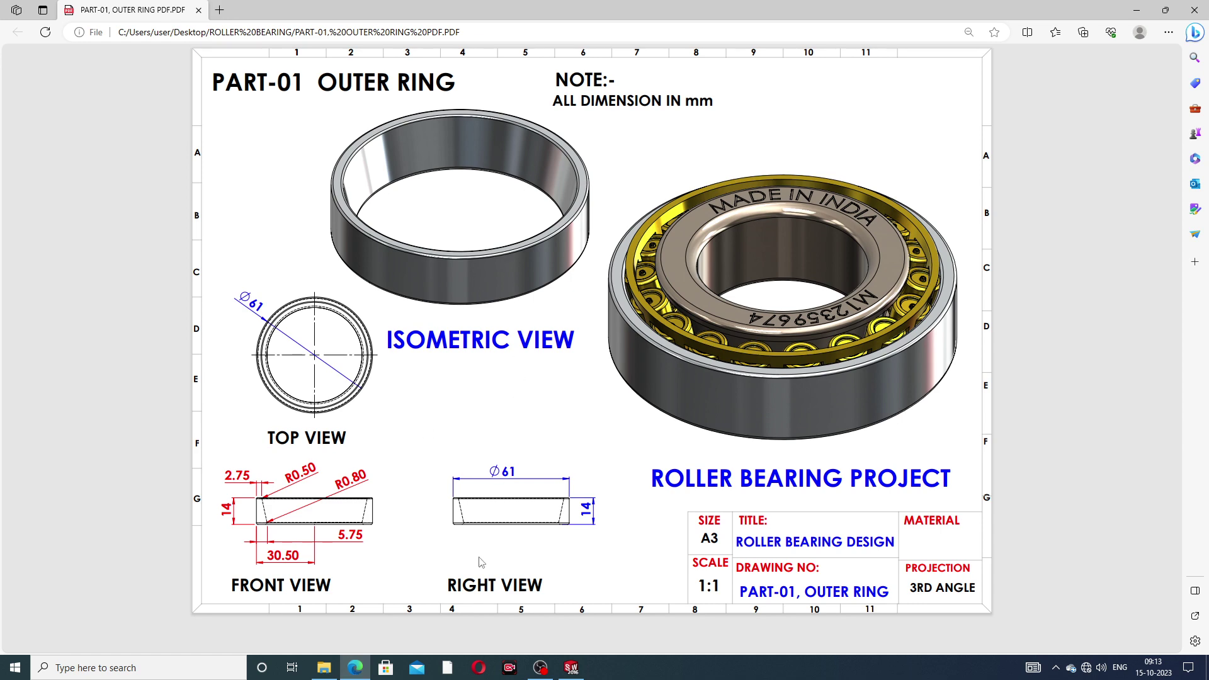
Step: Switch back to the chrome ring model in SOLIDWORKS
left_click(571, 668)
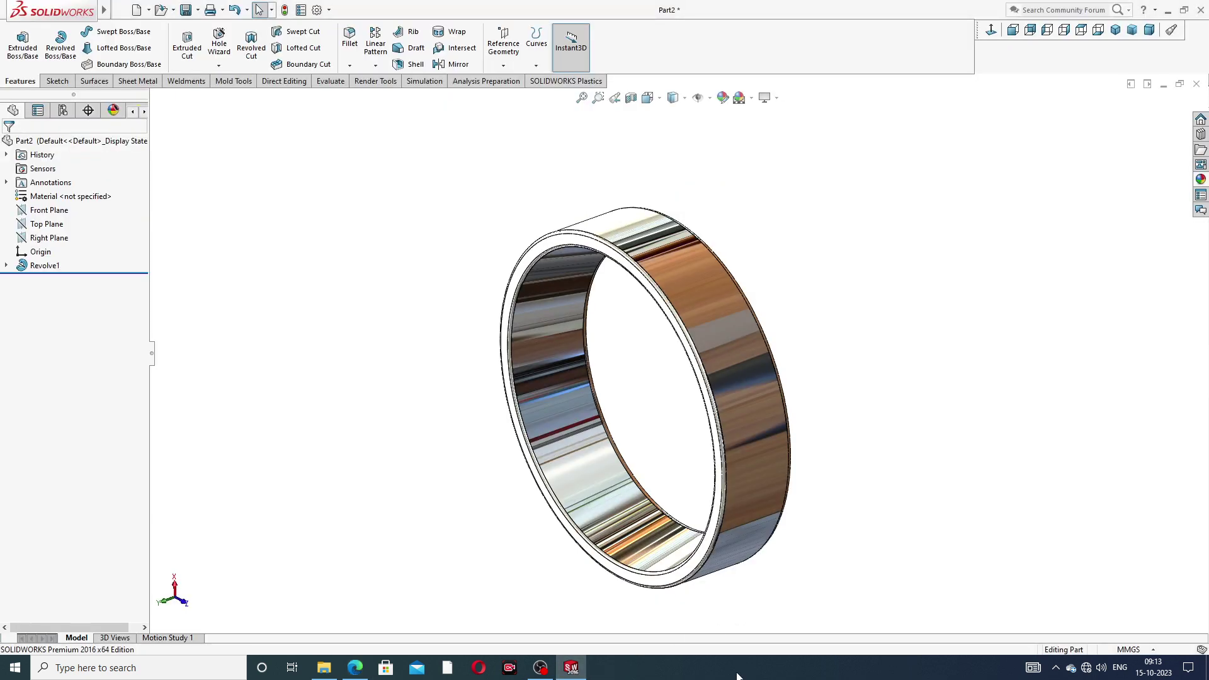